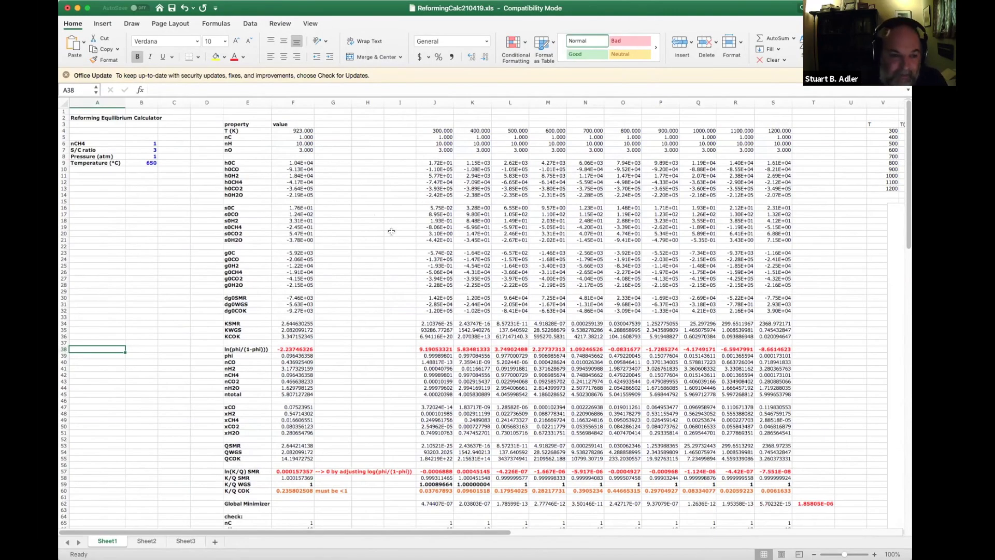
# Step: Select the nCH4 label and its input value in the inputs block
pyautogui.moveTo(97, 163); pyautogui.dragTo(97, 197)
pyautogui.click(142, 246)
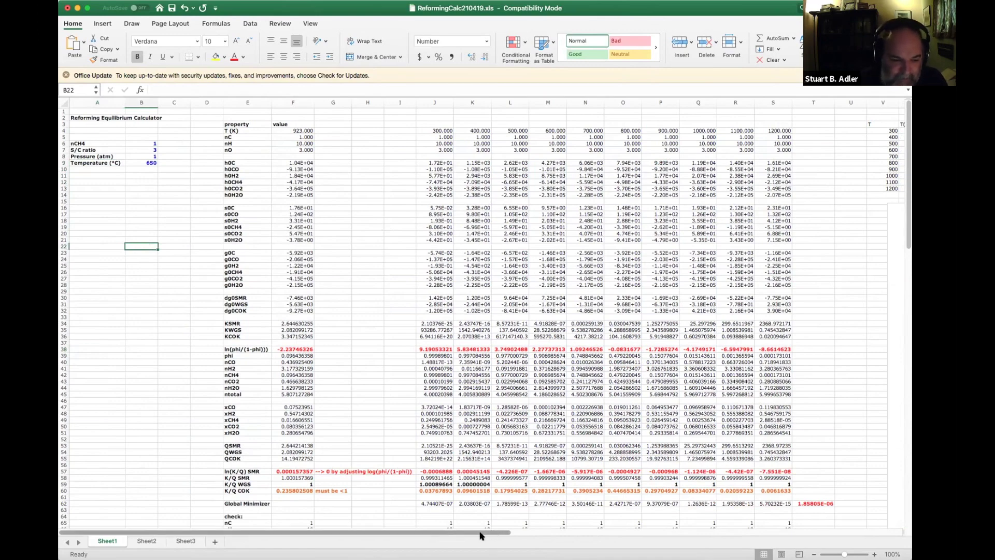
pyautogui.moveTo(496, 535)
pyautogui.mouseDown()
pyautogui.moveTo(563, 537)
pyautogui.moveTo(494, 539)
pyautogui.mouseUp()
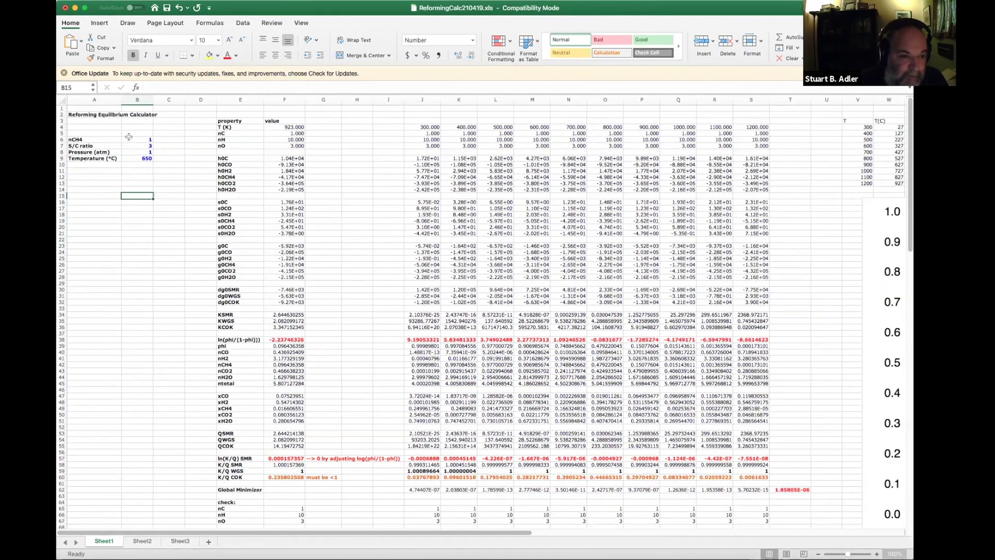
pyautogui.click(129, 138)
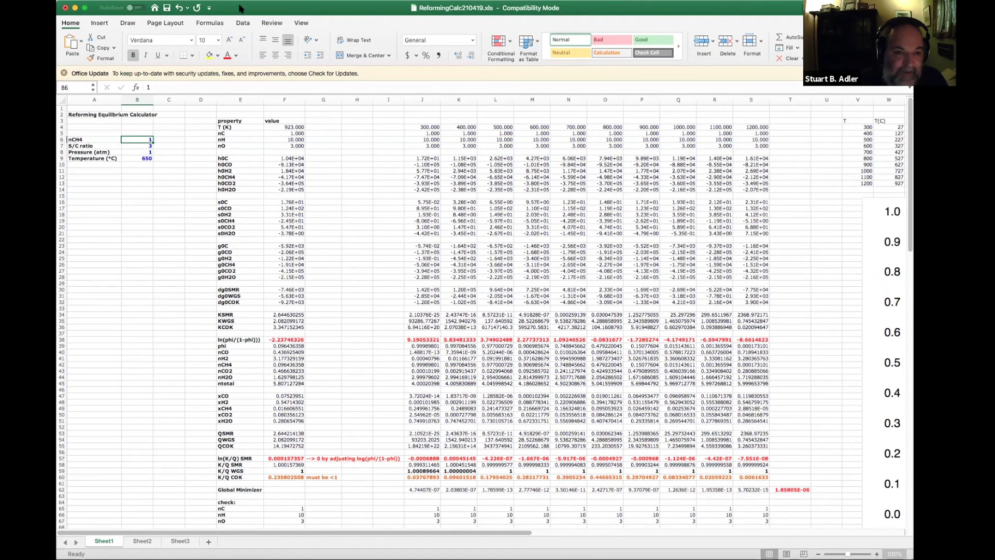
pyautogui.click(112, 219)
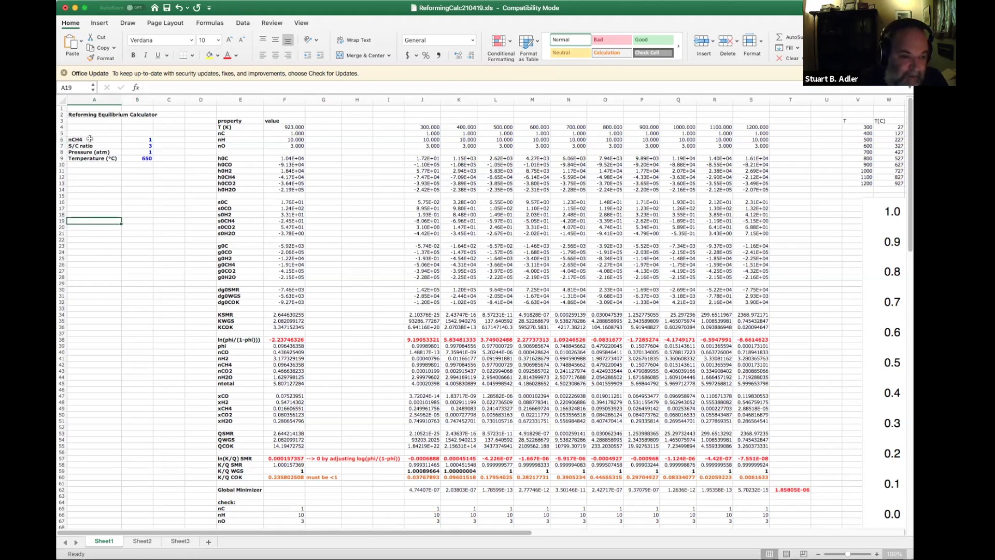
pyautogui.click(95, 137)
pyautogui.click(134, 139)
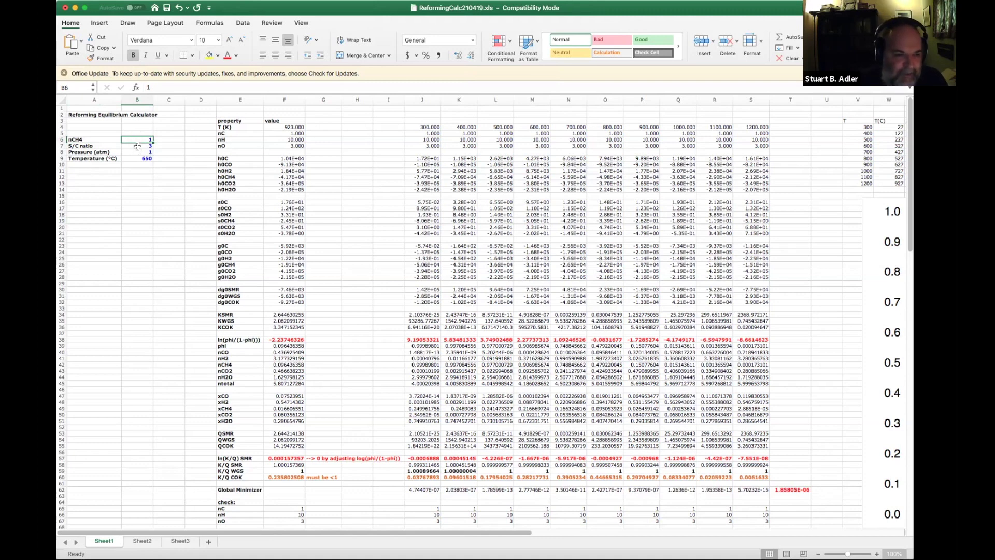
# Step: Check the inputs: S/C ratio of 3, the pressure value, and temperature 650
pyautogui.click(90, 147)
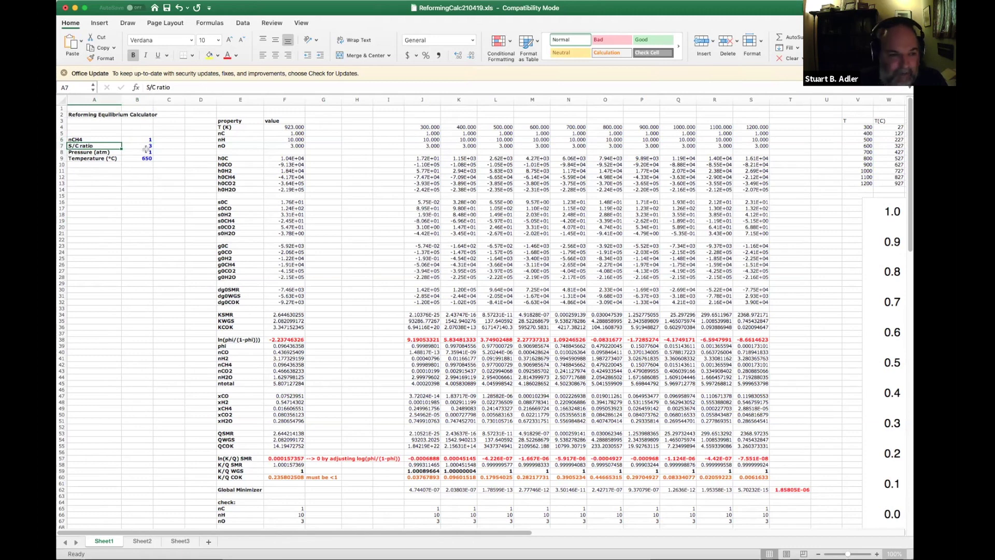
pyautogui.click(139, 146)
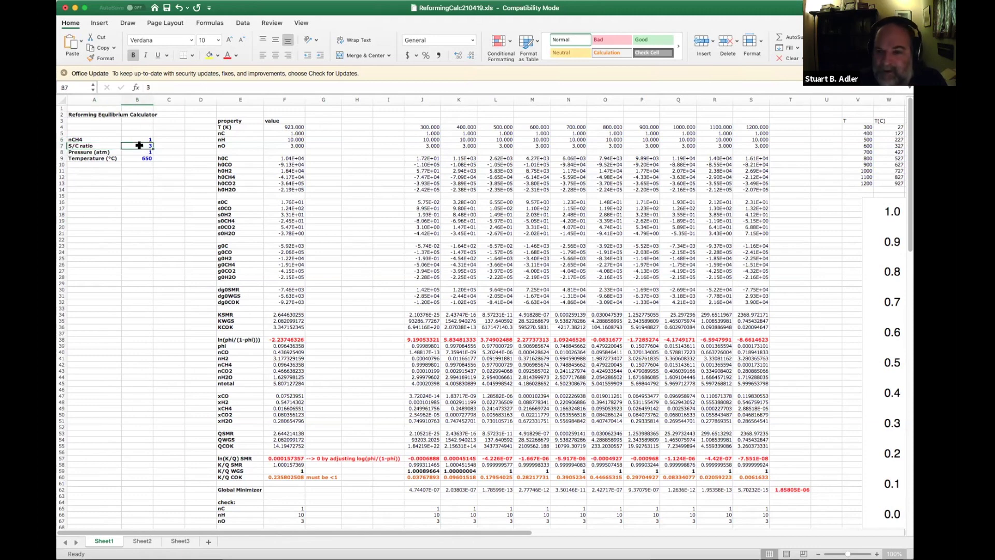
pyautogui.click(139, 138)
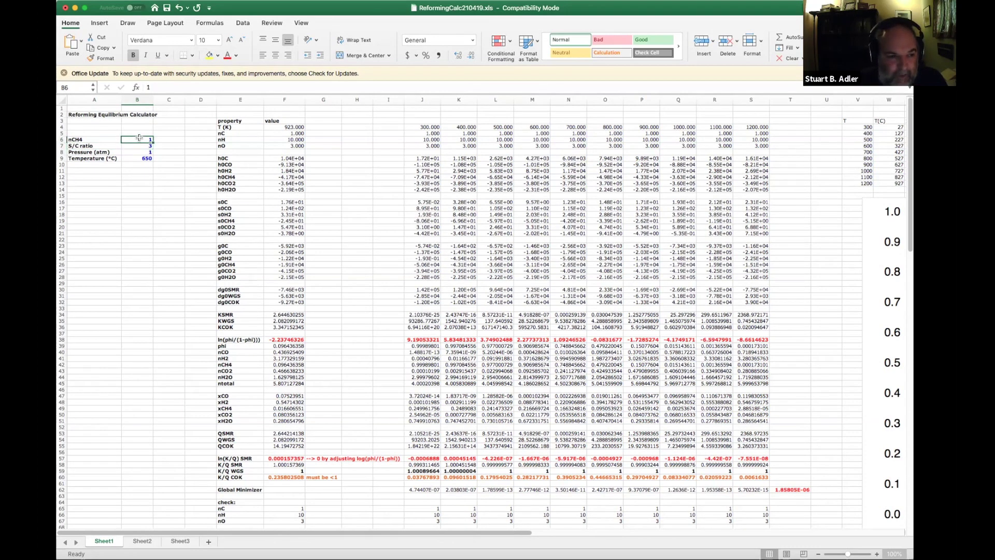
pyautogui.click(138, 145)
pyautogui.click(139, 152)
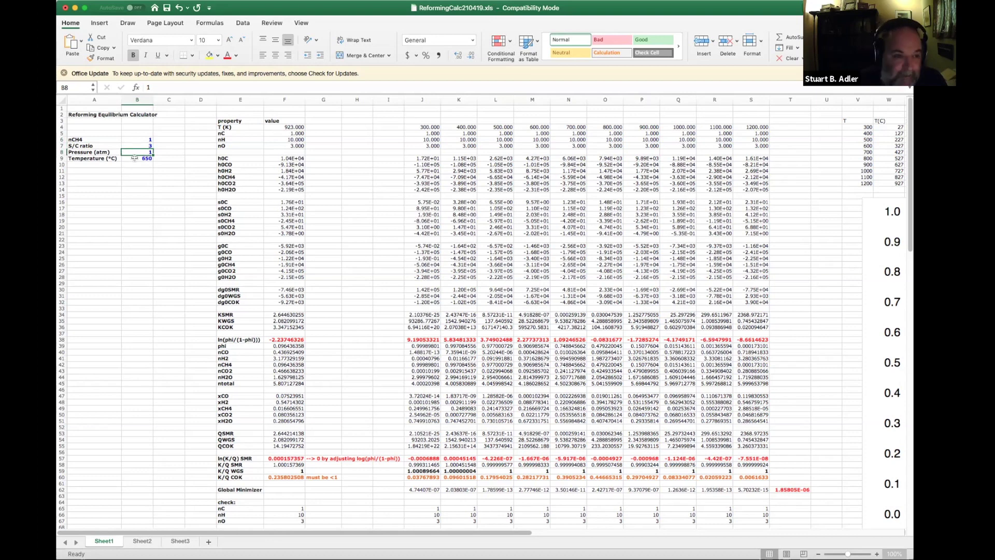
pyautogui.click(134, 158)
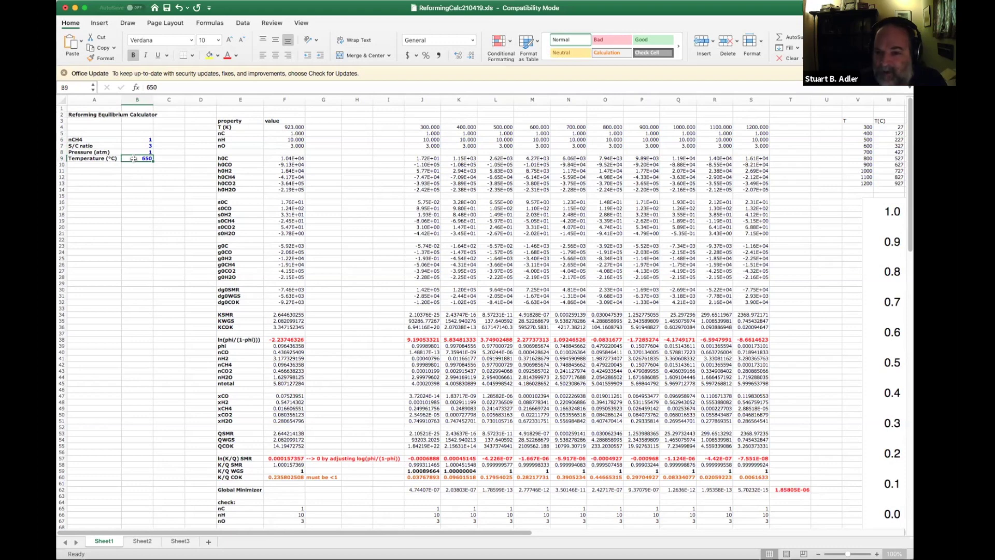
pyautogui.click(201, 164)
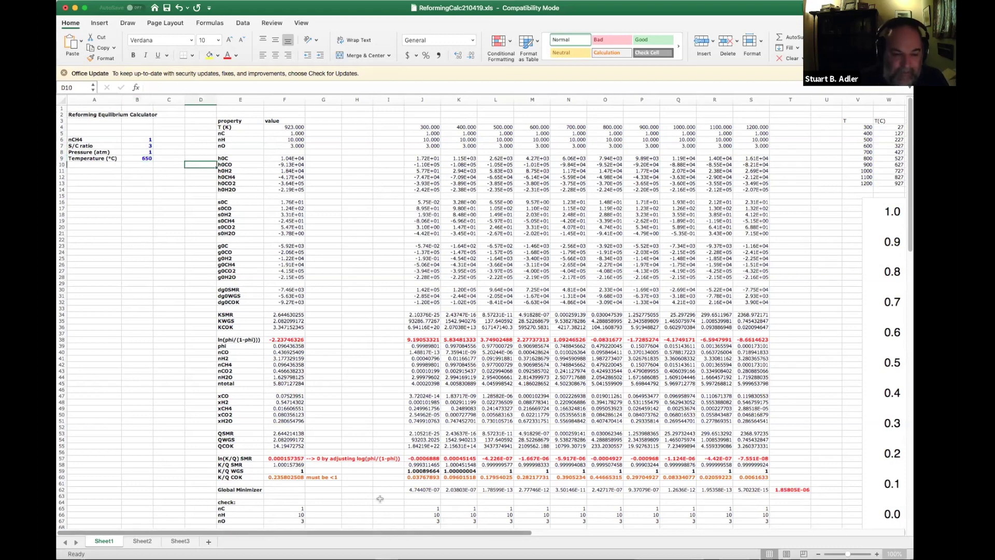
# Step: Review the T (K) formula and select the property labels with their base-case values
pyautogui.click(258, 127)
pyautogui.click(278, 127)
pyautogui.click(255, 125)
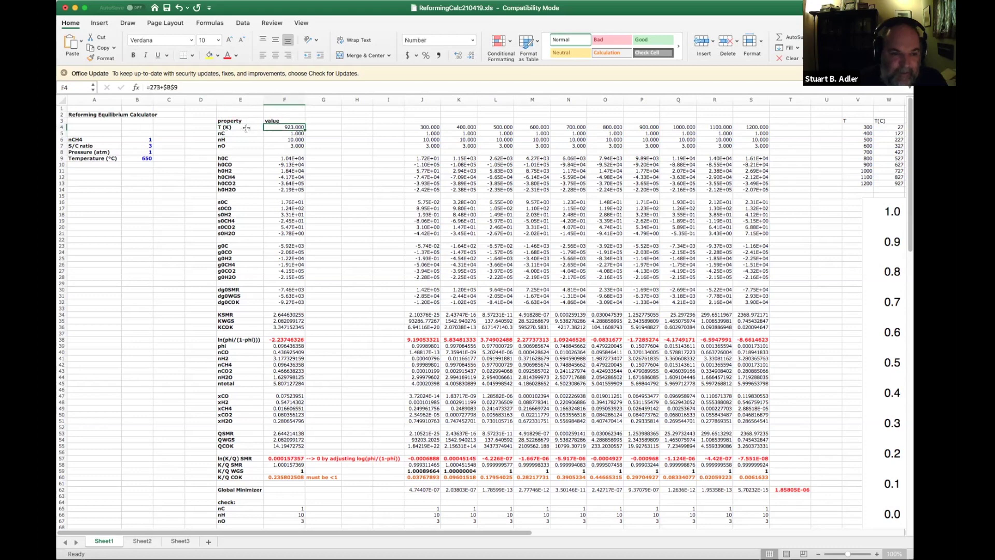
pyautogui.moveTo(255, 126); pyautogui.dragTo(294, 276)
pyautogui.moveTo(284, 127); pyautogui.dragTo(286, 478)
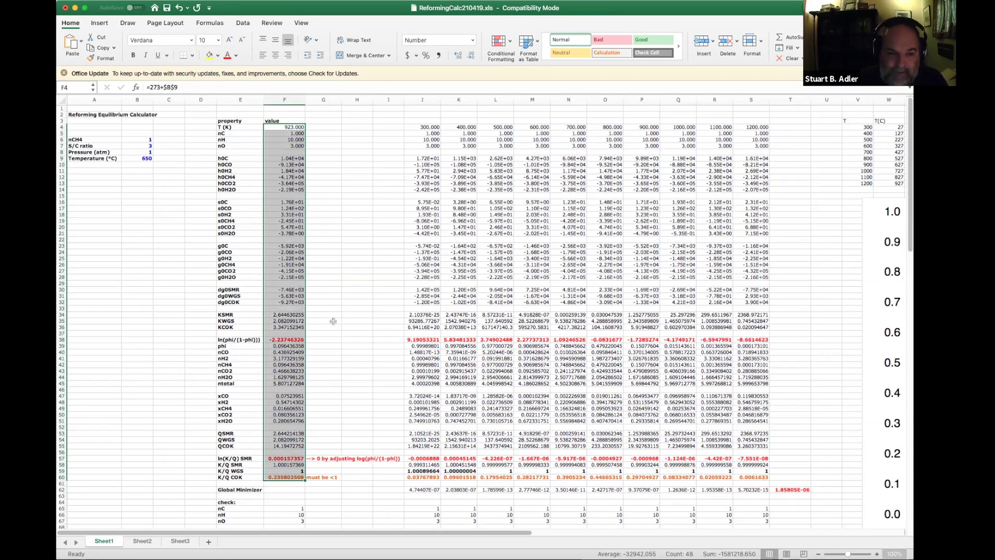
pyautogui.click(323, 264)
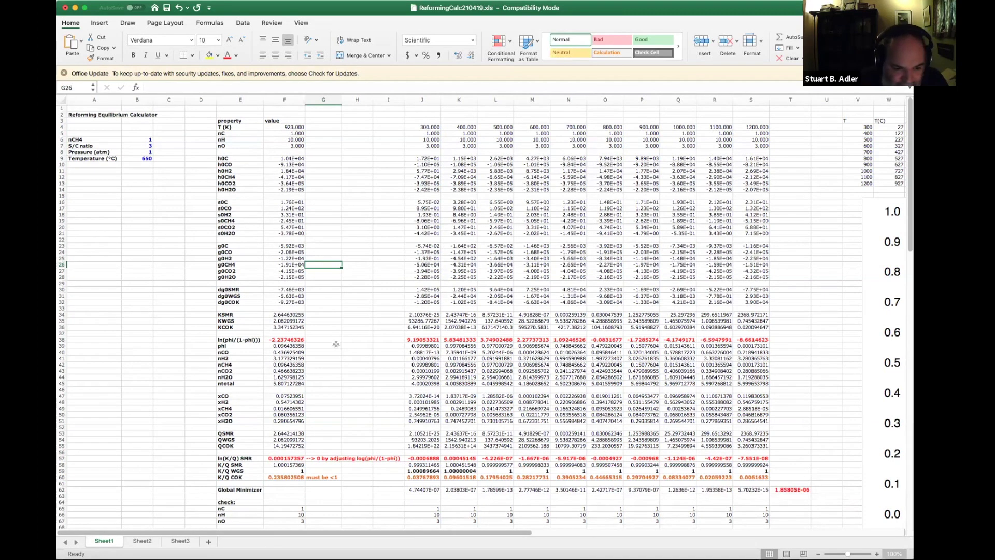
# Step: Inspect how phi is computed from the ln(phi/(1-phi)) row
pyautogui.click(223, 344)
pyautogui.click(224, 340)
pyautogui.click(226, 345)
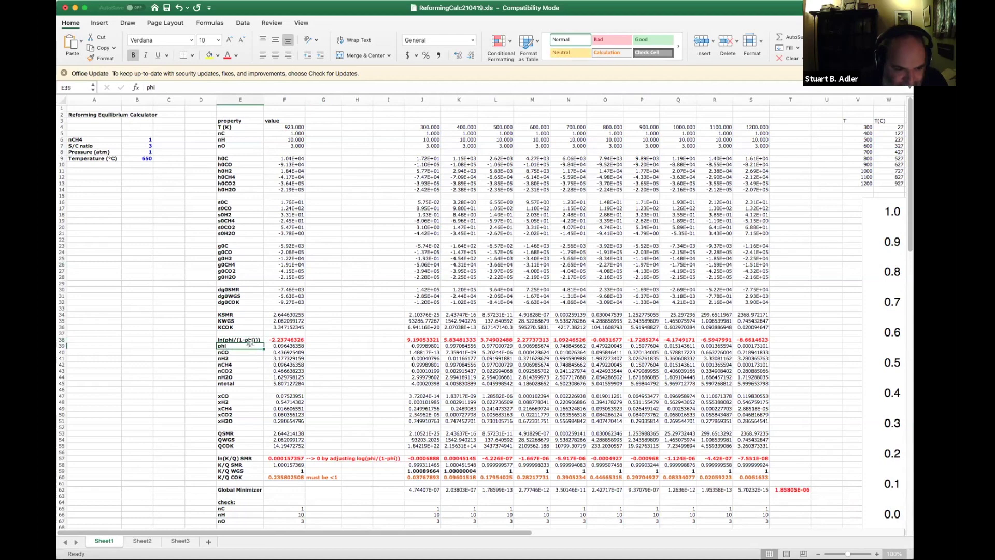
pyautogui.click(296, 346)
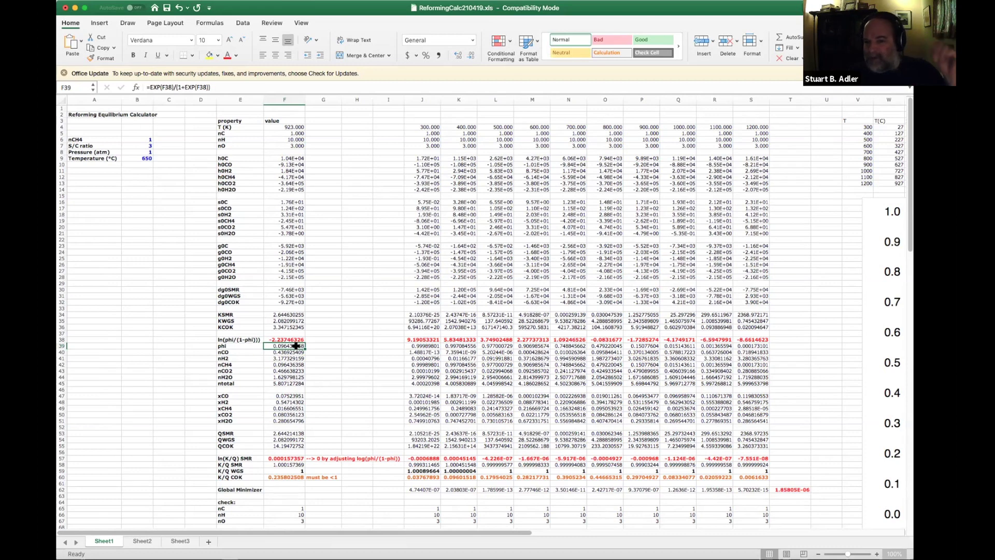
pyautogui.click(355, 178)
# Step: Inspect the T (K) formula, the nC, nH and nO values, and the species enthalpy formulas
pyautogui.click(280, 127)
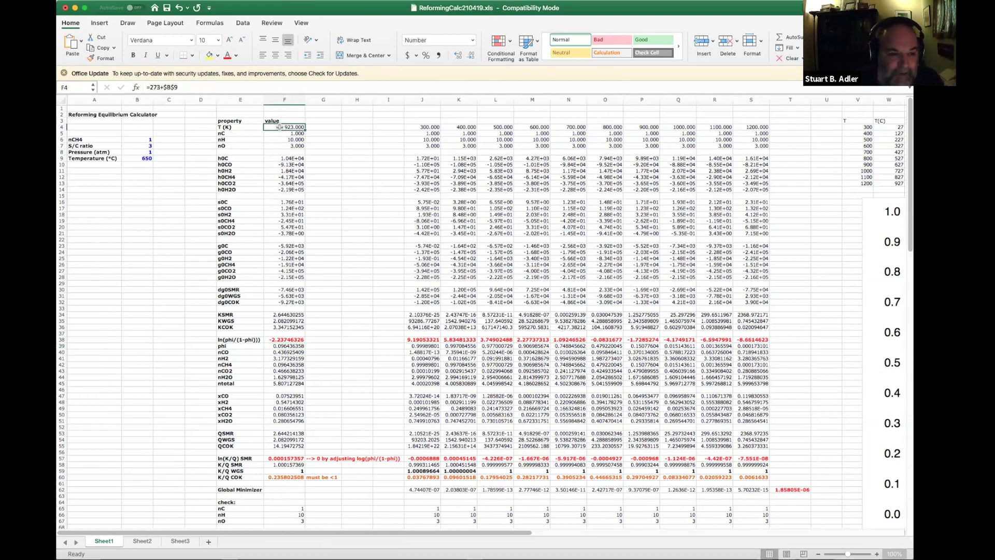
pyautogui.press('Down')
pyautogui.press('Down')
pyautogui.press('Down')
pyautogui.press('Up')
pyautogui.press('Up')
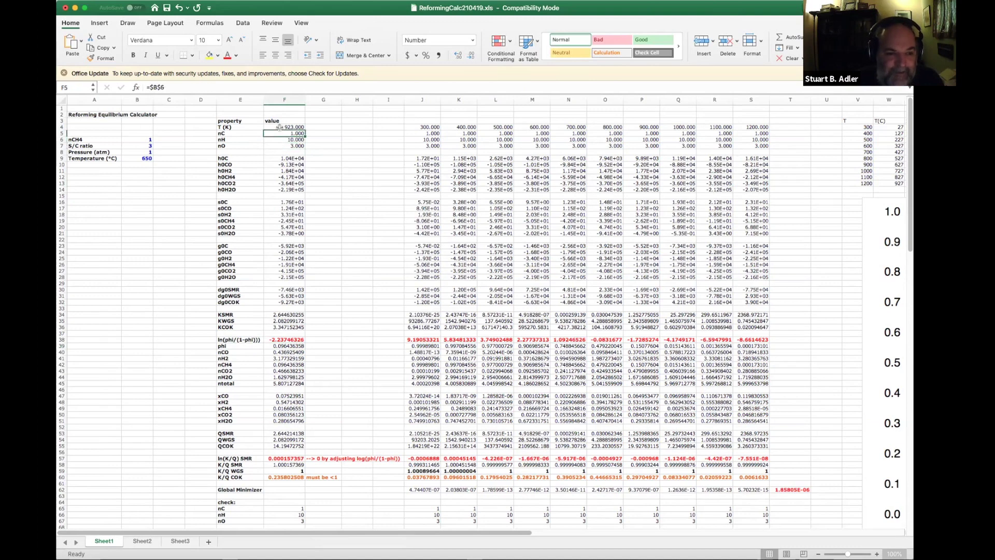
pyautogui.press('Down')
pyautogui.press('Down')
pyautogui.press('Up')
pyautogui.press('Up')
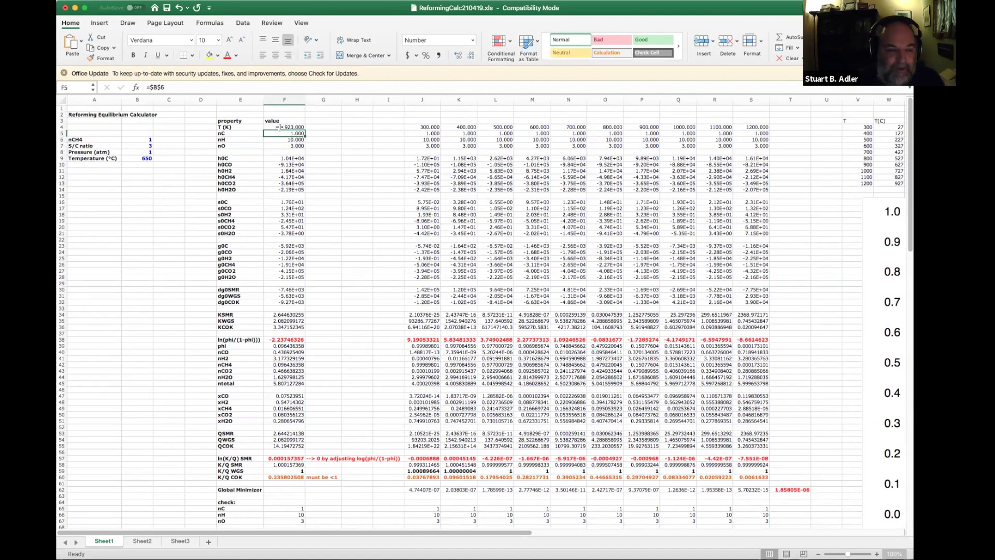
pyautogui.moveTo(280, 133); pyautogui.dragTo(281, 146)
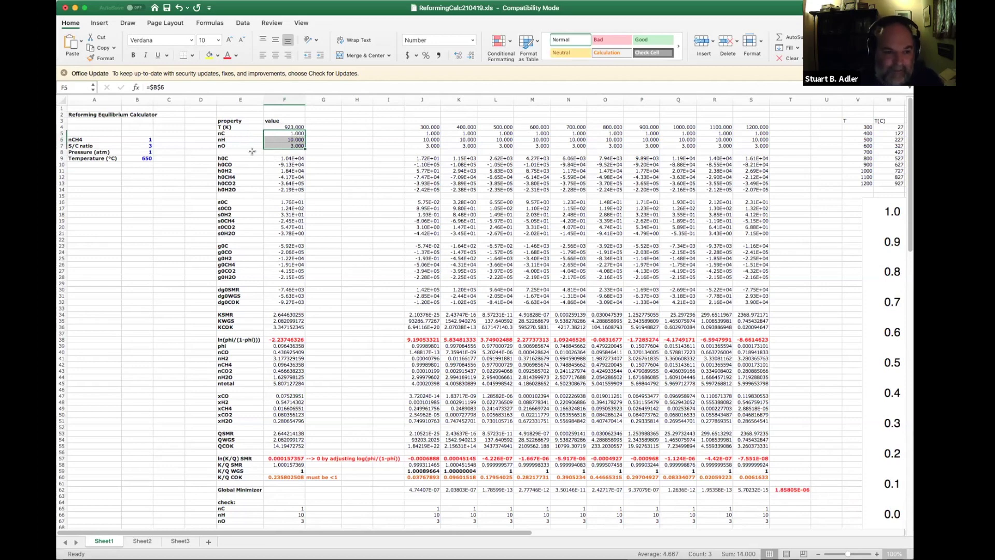
pyautogui.click(273, 158)
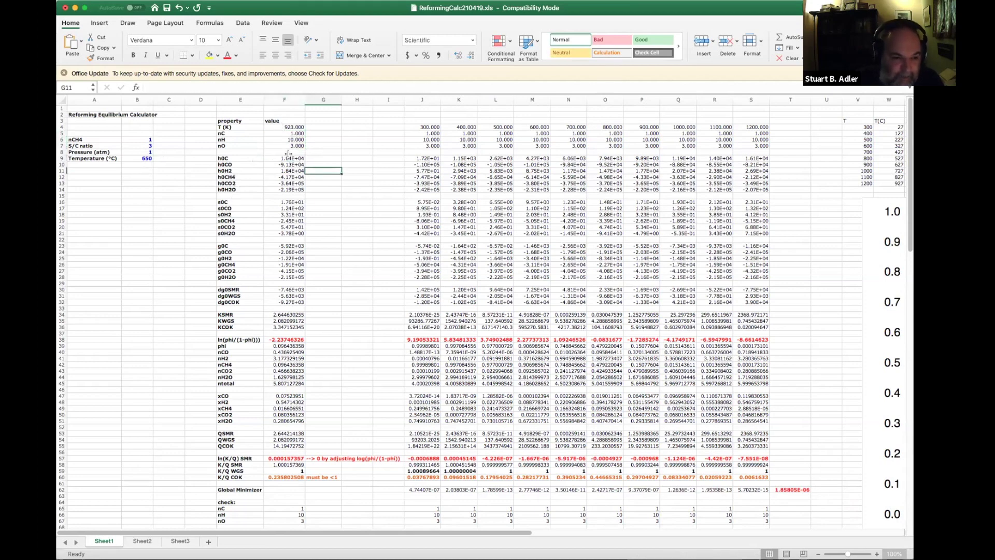
pyautogui.moveTo(288, 159); pyautogui.dragTo(294, 189)
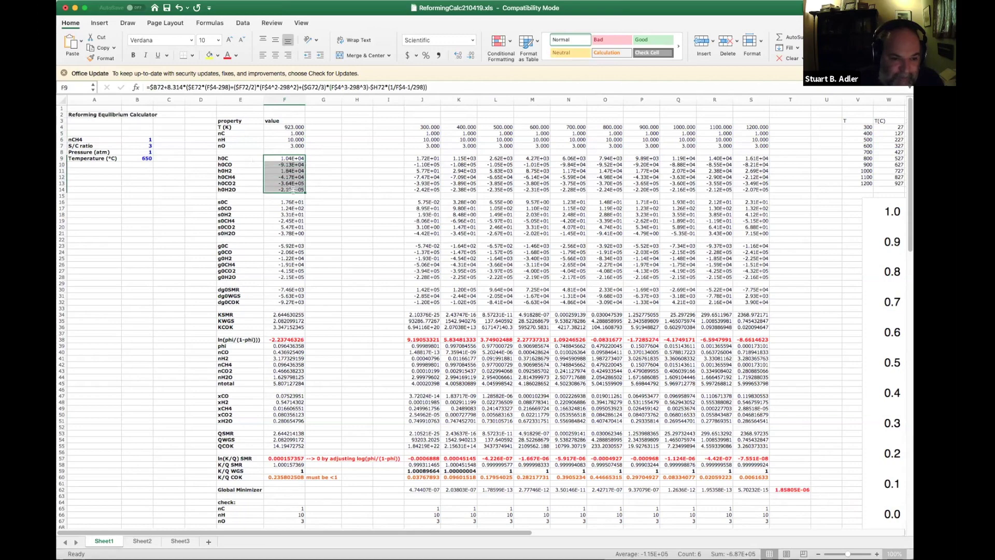
# Step: Review the Thermo Data table: species CO, H2, CH4, CO2, H2O and their dg0f values
pyautogui.scroll(-7, 317, 273)
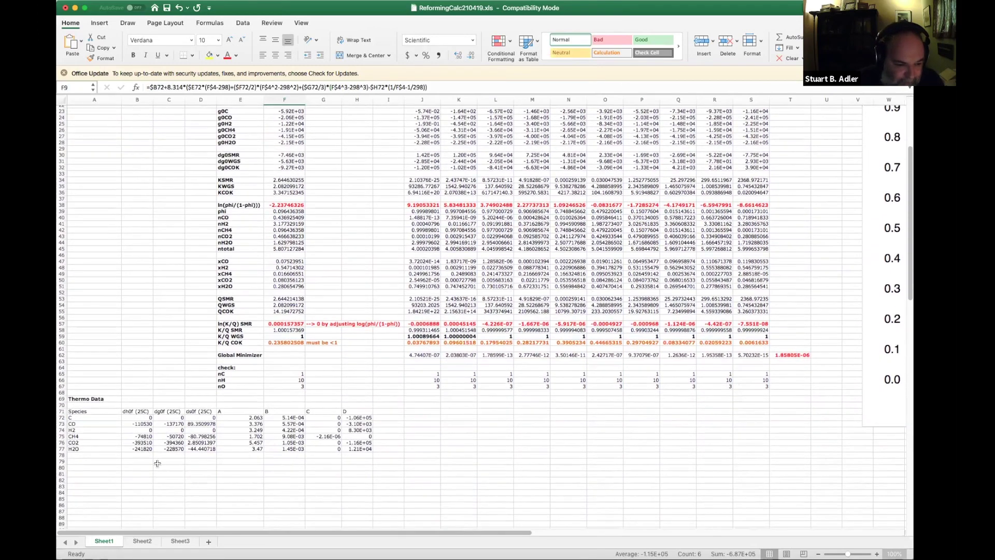
pyautogui.click(322, 472)
pyautogui.moveTo(83, 411); pyautogui.dragTo(360, 447)
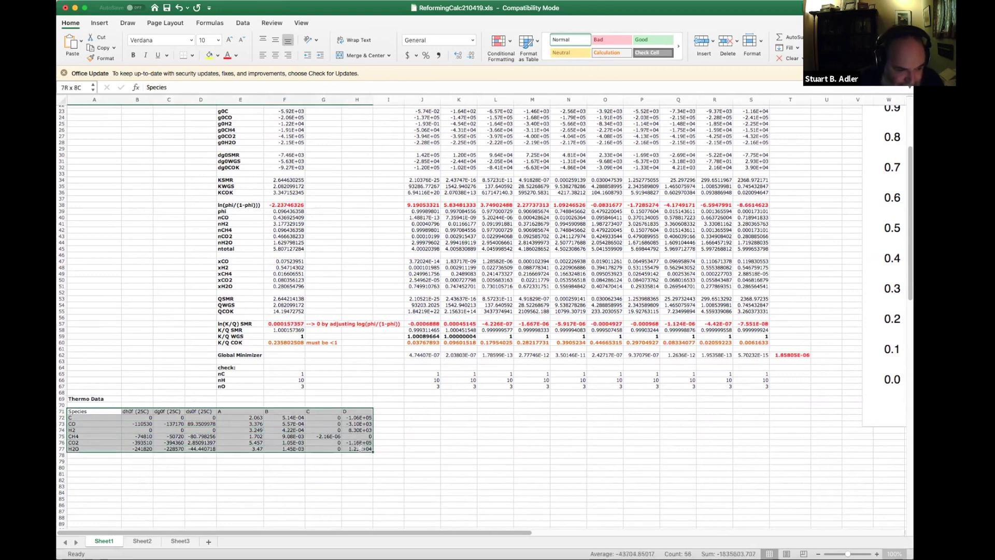
pyautogui.click(298, 491)
pyautogui.click(86, 424)
pyautogui.click(87, 430)
pyautogui.click(89, 436)
pyautogui.click(90, 444)
pyautogui.click(91, 449)
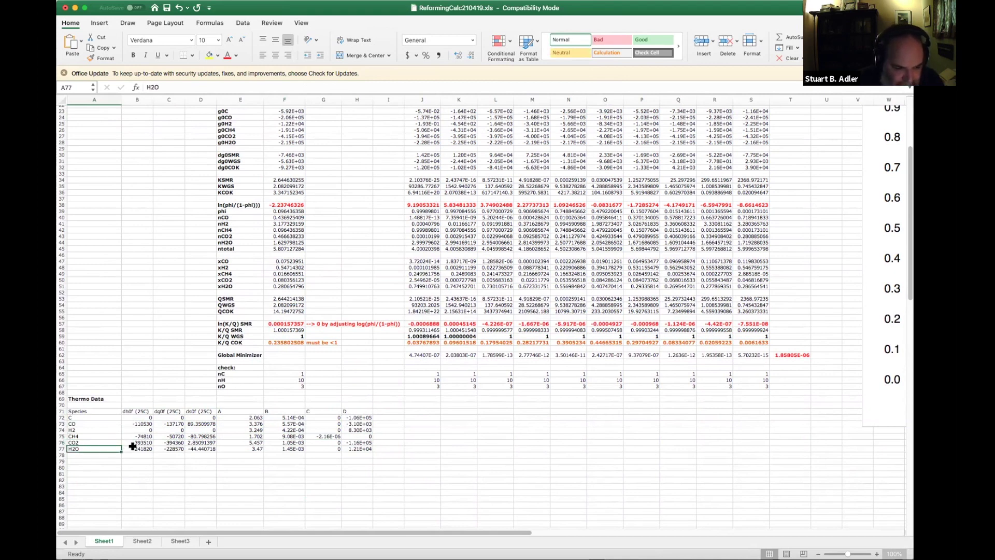
pyautogui.moveTo(169, 423); pyautogui.dragTo(209, 446)
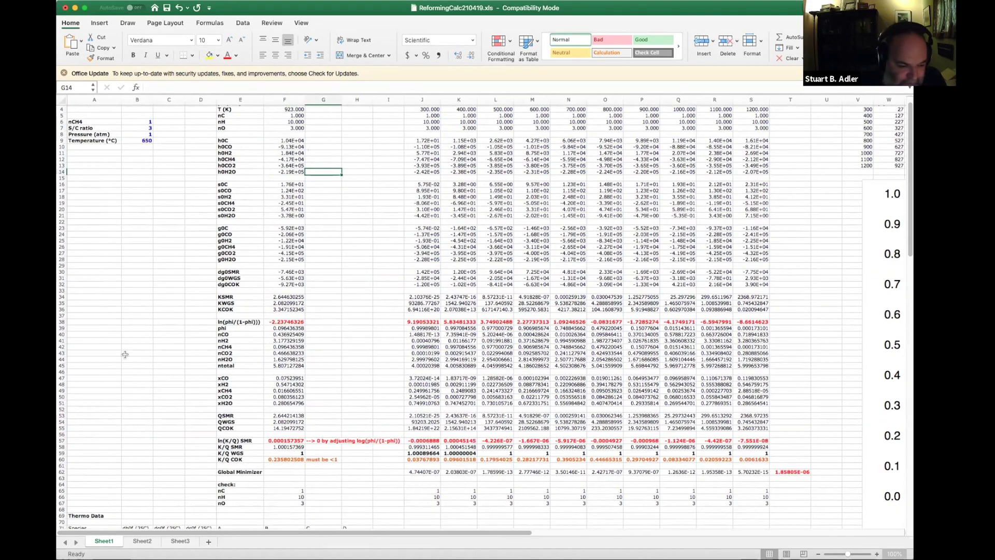
# Step: Label the C species in A72 as '(solid)'
pyautogui.scroll(-5, 125, 354)
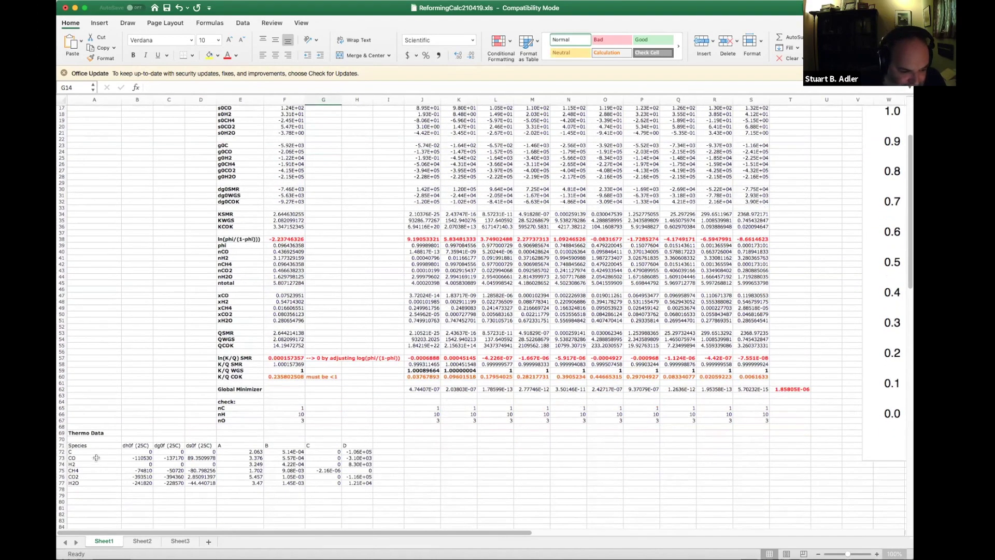
pyautogui.click(88, 452)
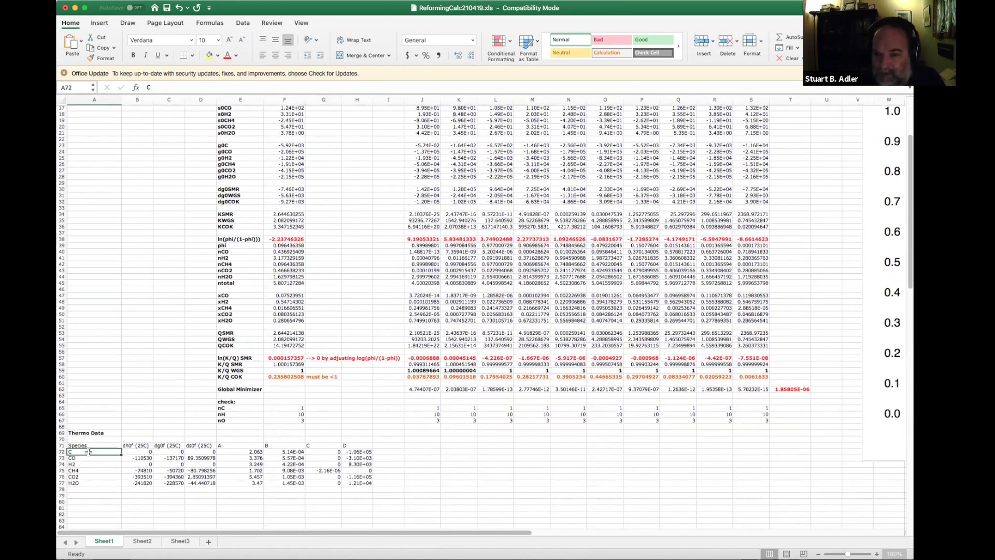
pyautogui.write('(solid)')
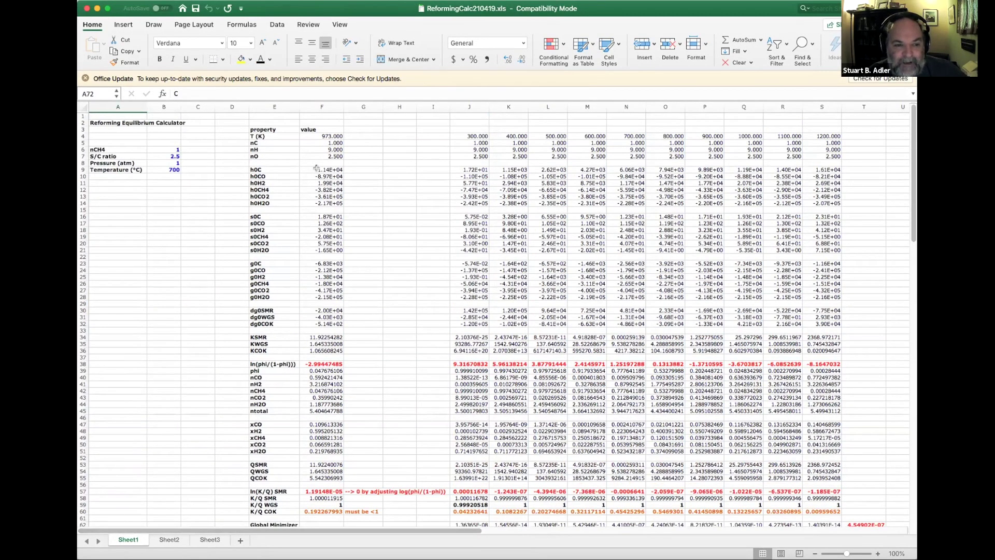
# Step: Examine the hC formula, then step through the h0C to h0H2O enthalpy labels down to g0C
pyautogui.doubleClick(316, 167)
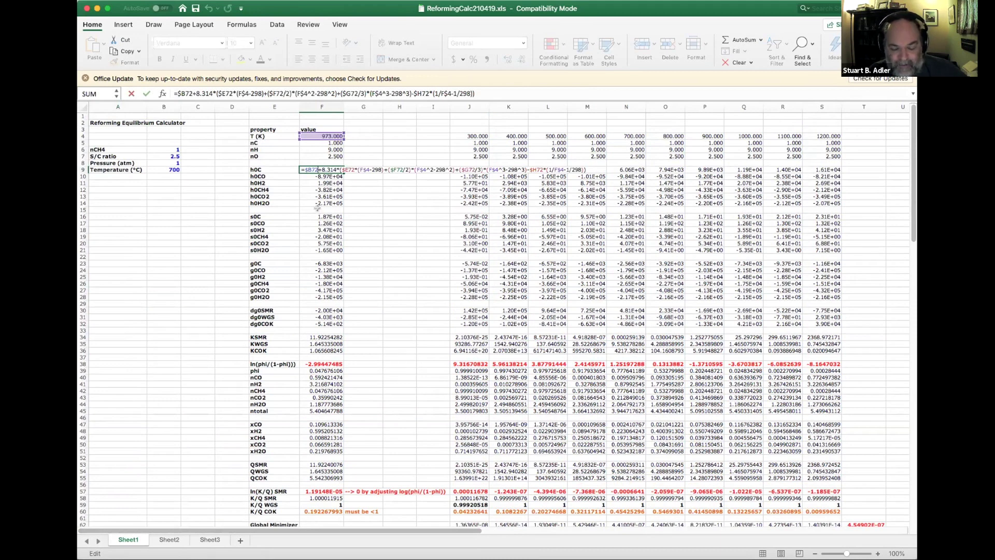
pyautogui.press('Return')
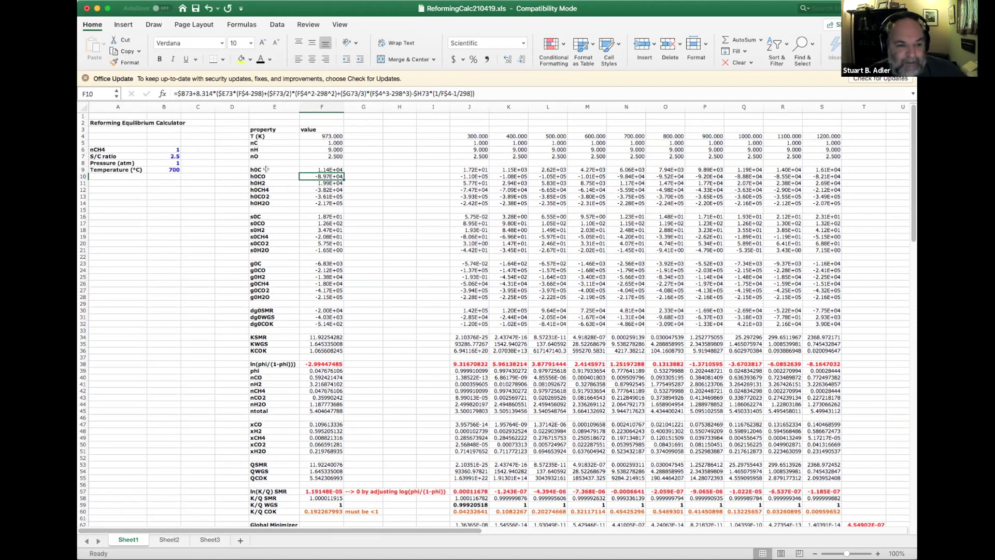
pyautogui.click(270, 166)
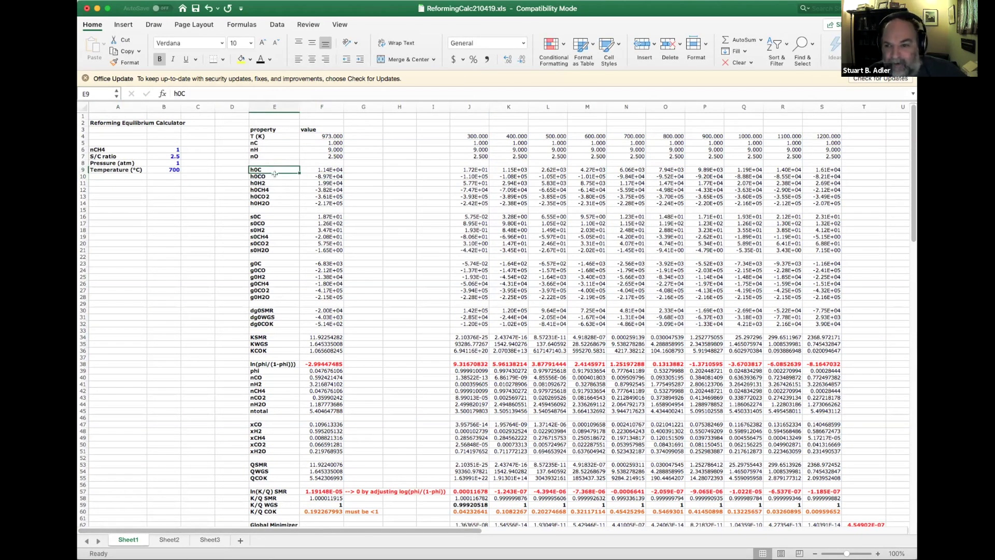
pyautogui.click(278, 177)
pyautogui.click(277, 183)
pyautogui.click(278, 191)
pyautogui.click(277, 196)
pyautogui.click(277, 202)
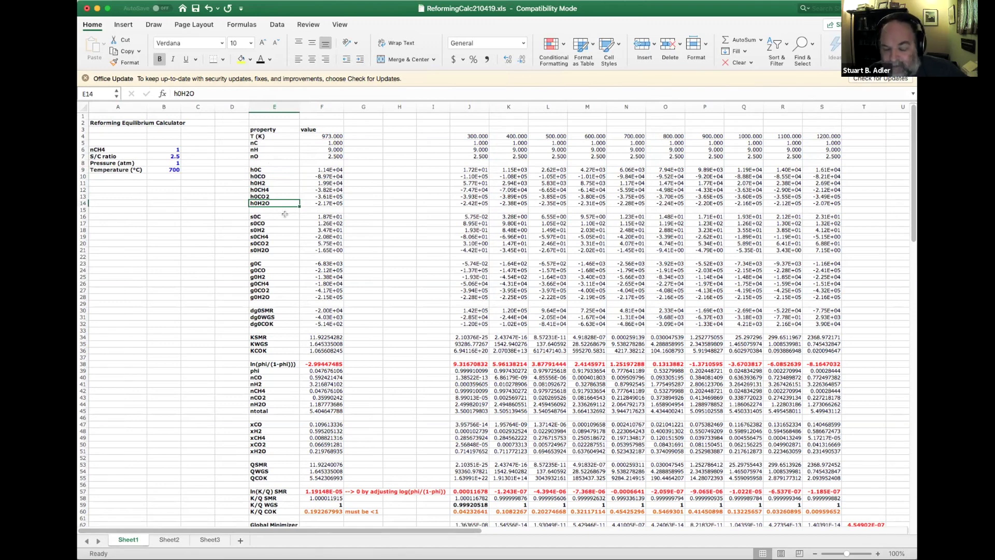
pyautogui.click(285, 263)
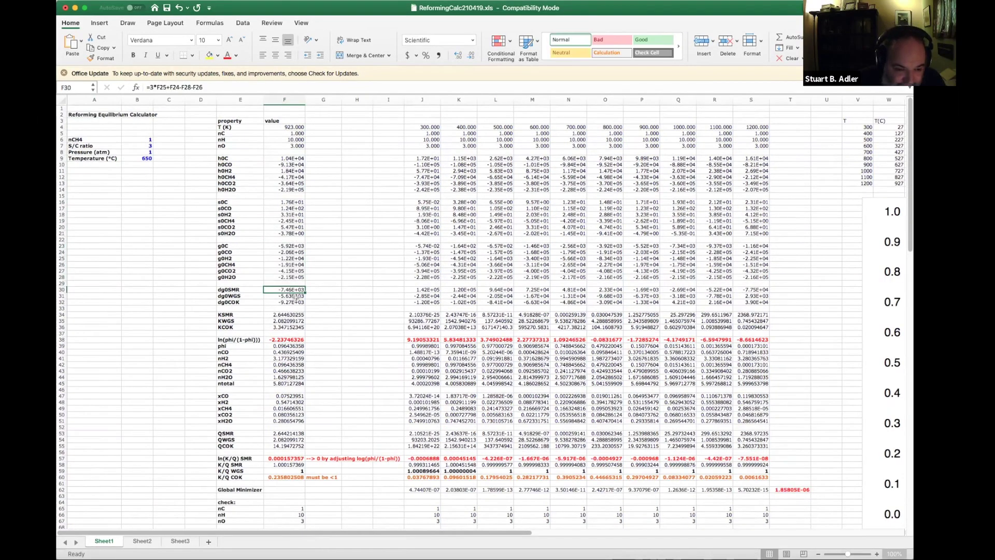
pyautogui.press('Down')
pyautogui.press('Down')
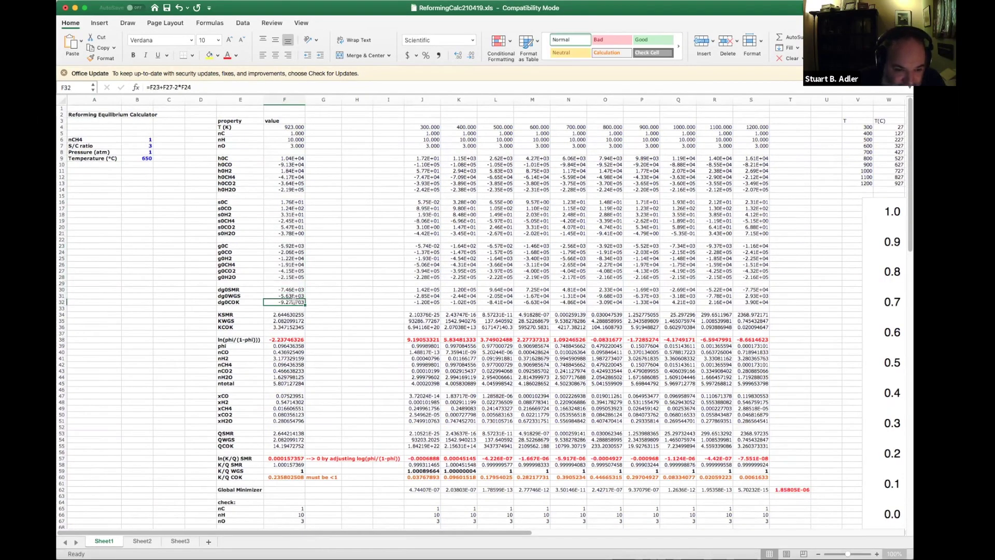
pyautogui.moveTo(296, 298); pyautogui.dragTo(296, 301)
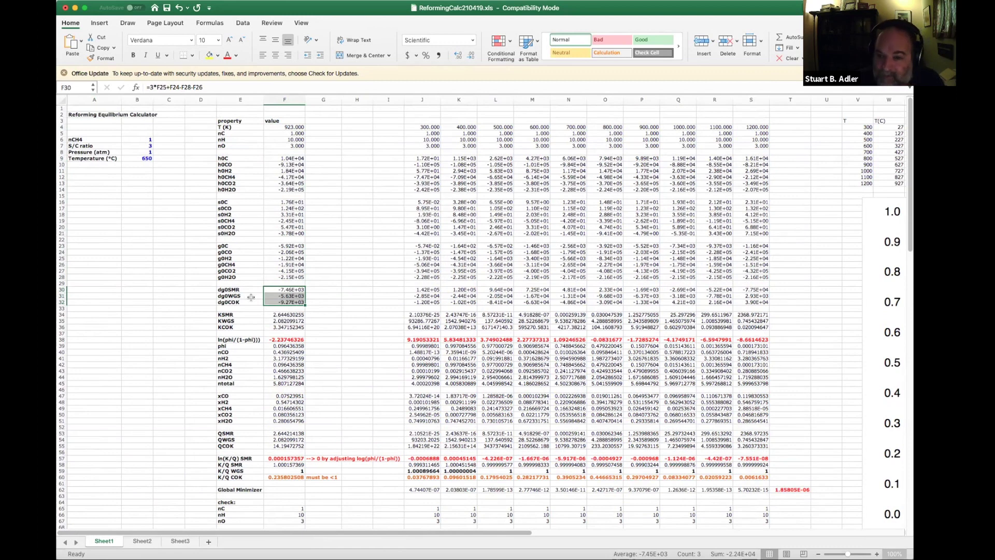
pyautogui.click(249, 303)
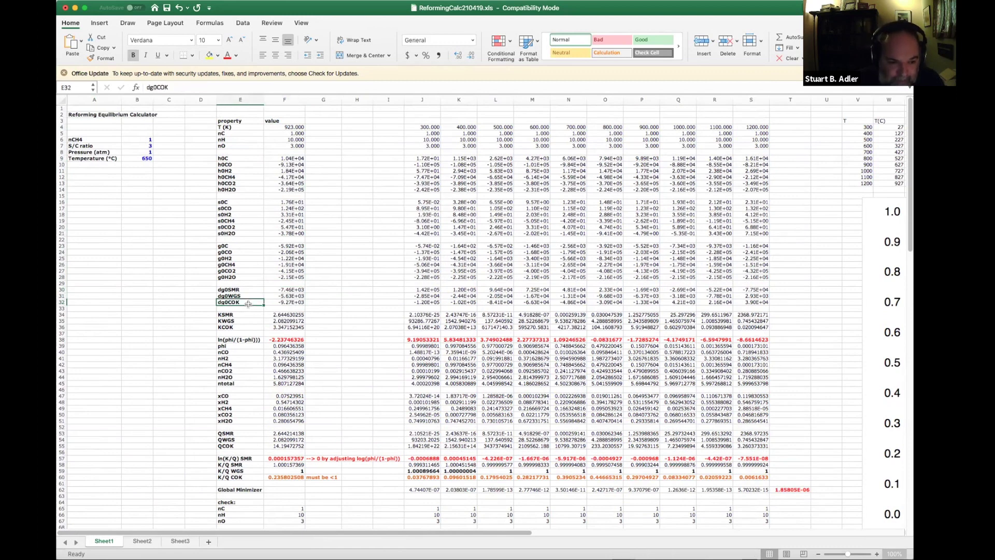
pyautogui.click(285, 304)
pyautogui.scroll(-3, 333, 313)
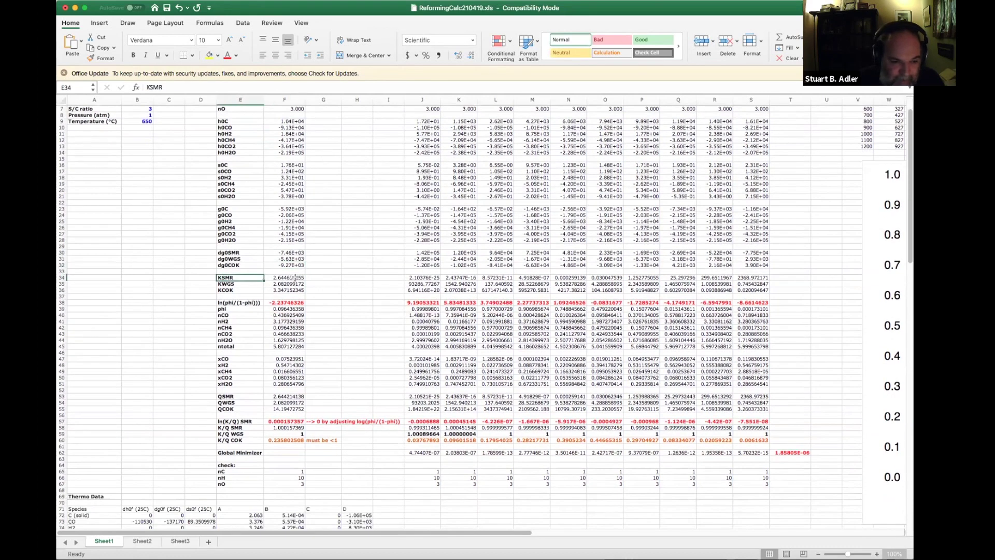
pyautogui.moveTo(295, 278); pyautogui.dragTo(294, 290)
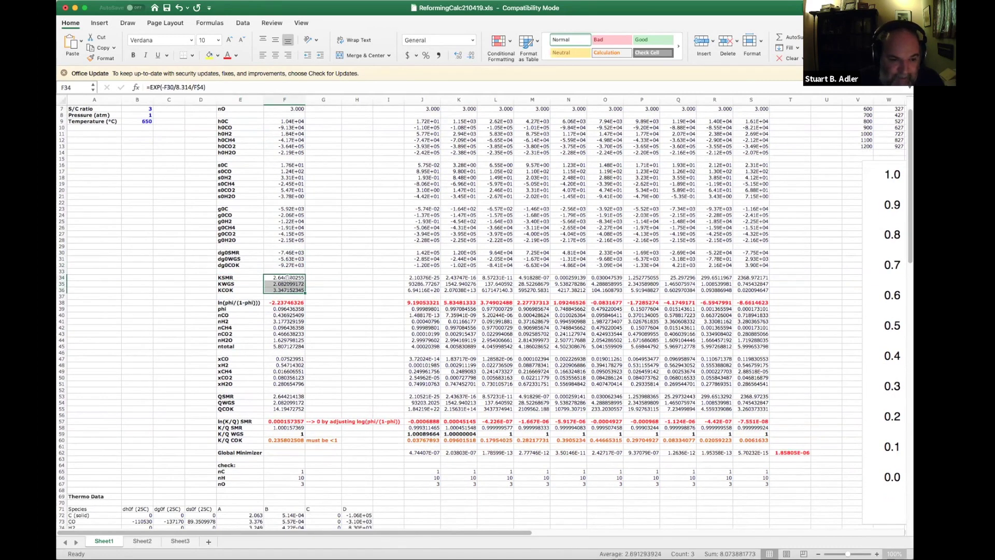
pyautogui.doubleClick(288, 279)
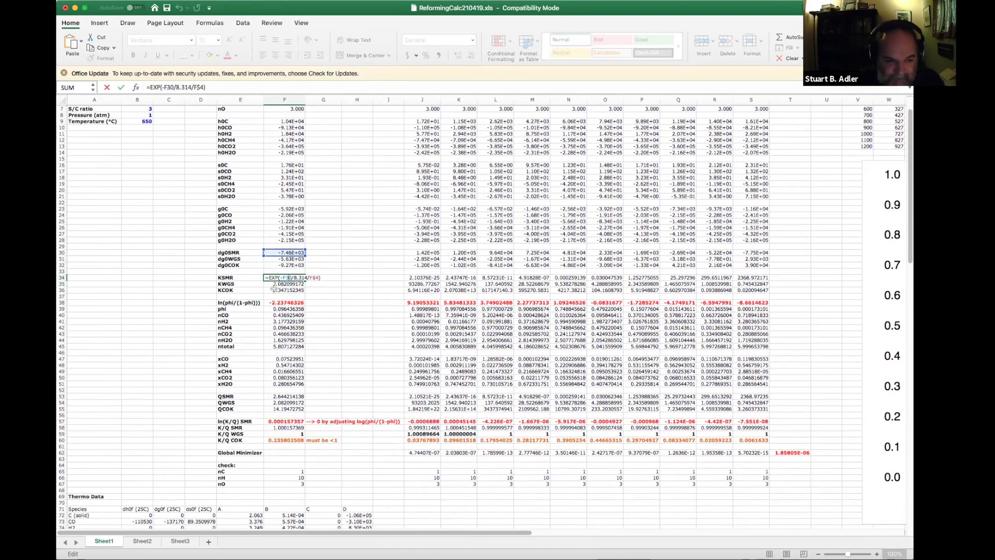
pyautogui.press('Return')
pyautogui.click(254, 285)
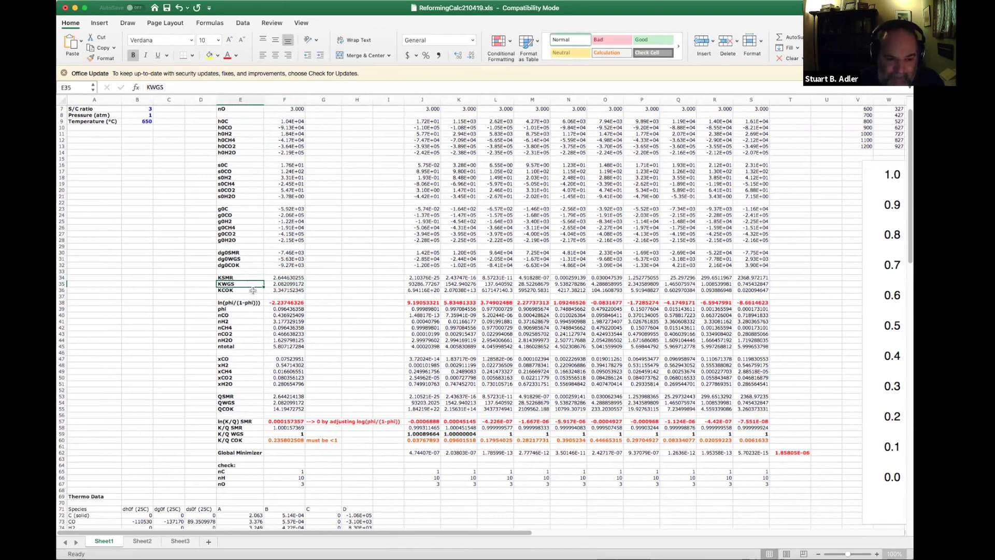
pyautogui.click(357, 290)
pyautogui.scroll(-1, 345, 316)
pyautogui.scroll(-1, 344, 317)
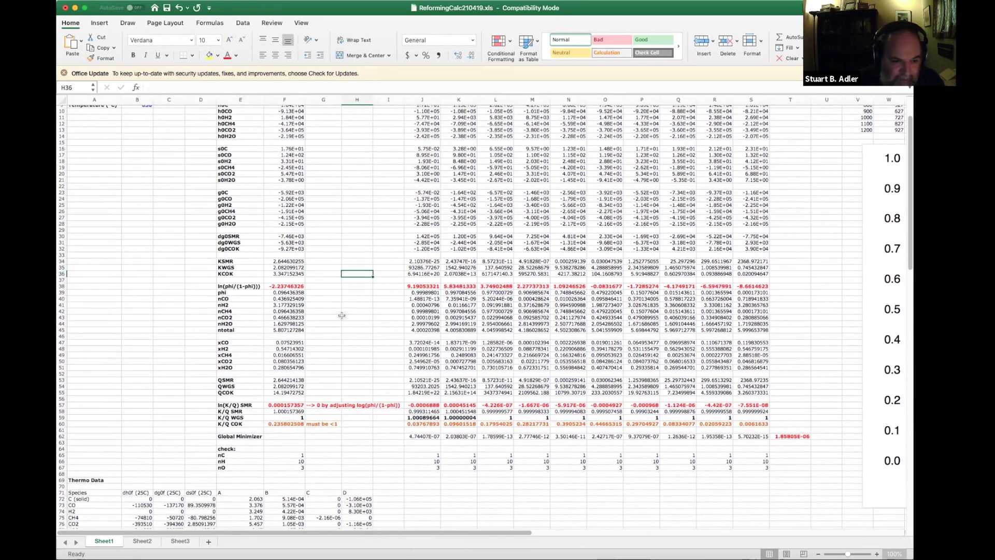
pyautogui.click(294, 287)
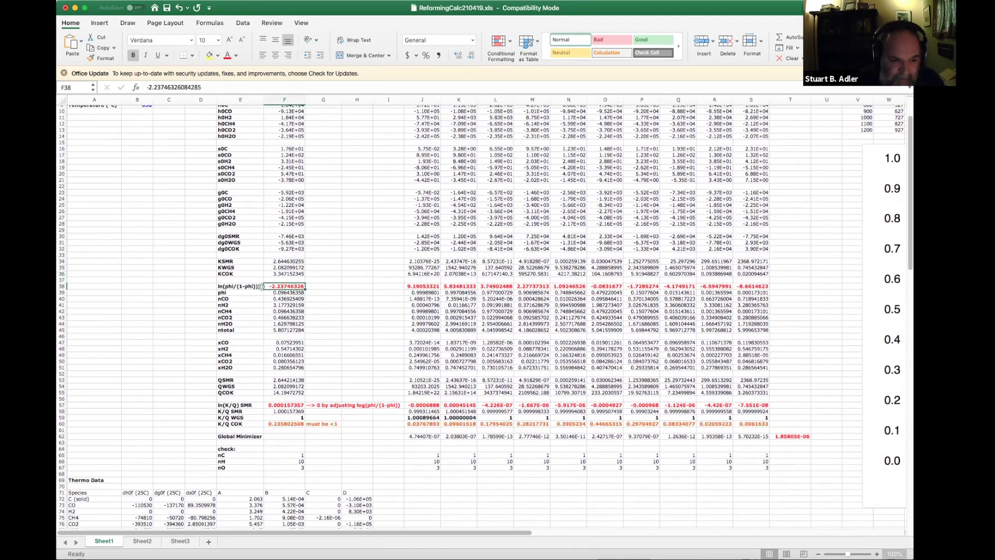
pyautogui.click(238, 294)
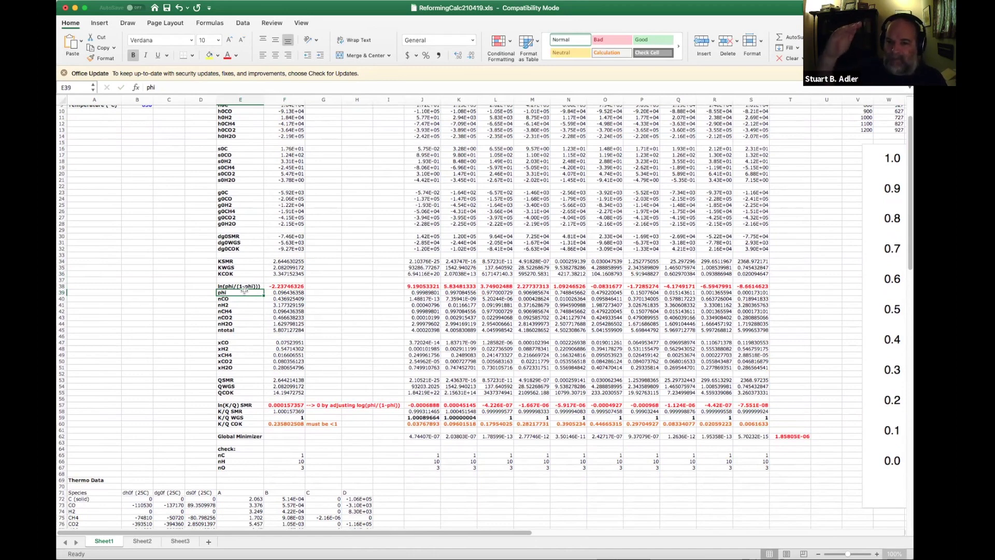
pyautogui.click(296, 286)
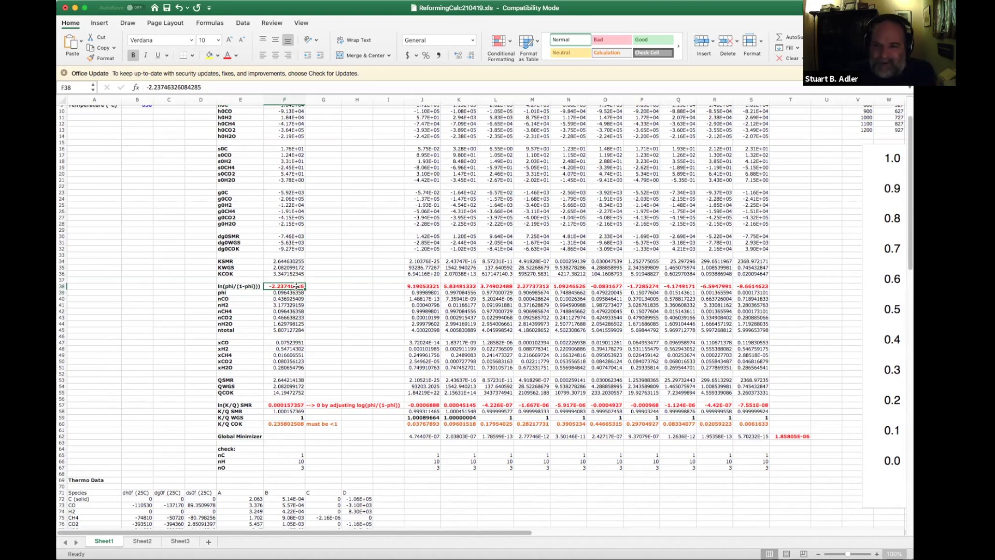
pyautogui.click(241, 293)
pyautogui.click(284, 292)
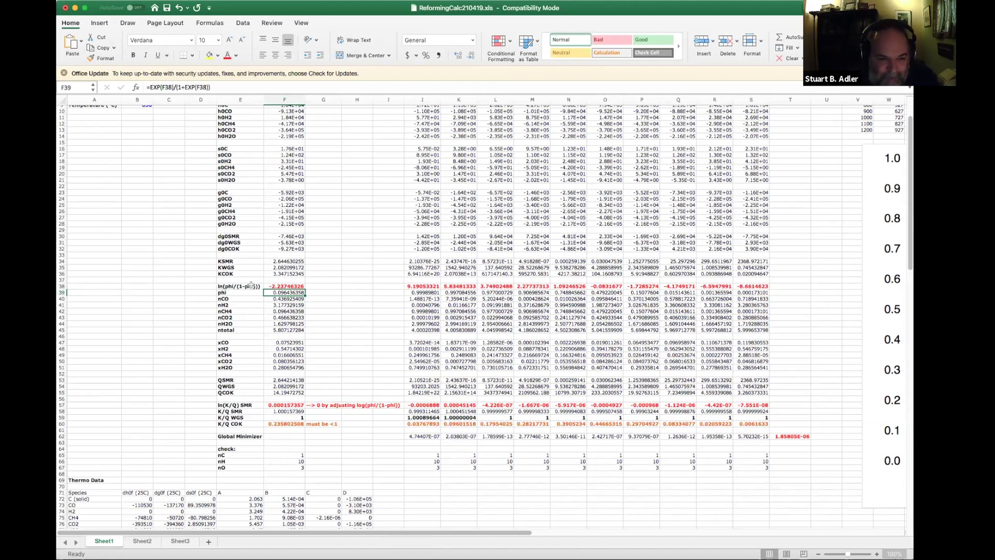
pyautogui.click(250, 286)
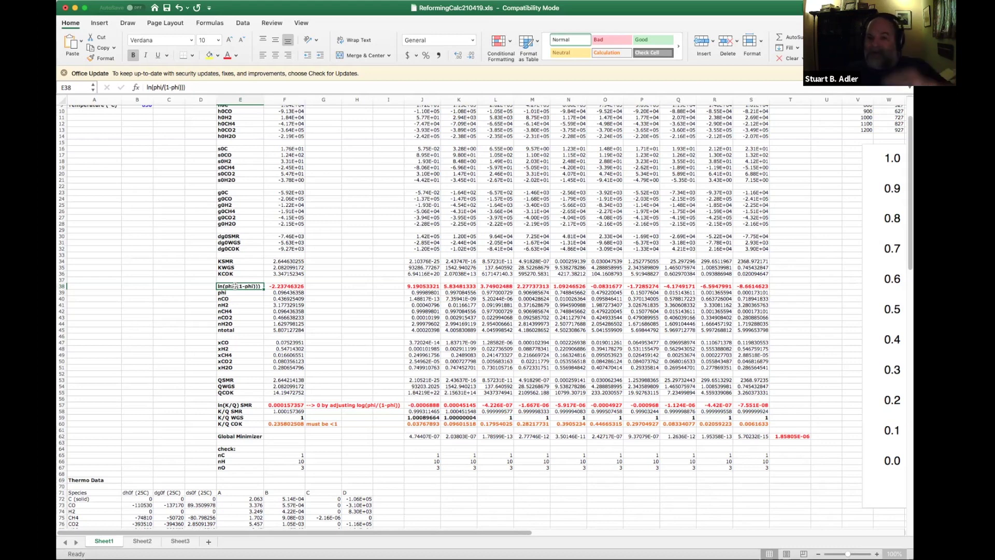
pyautogui.click(291, 285)
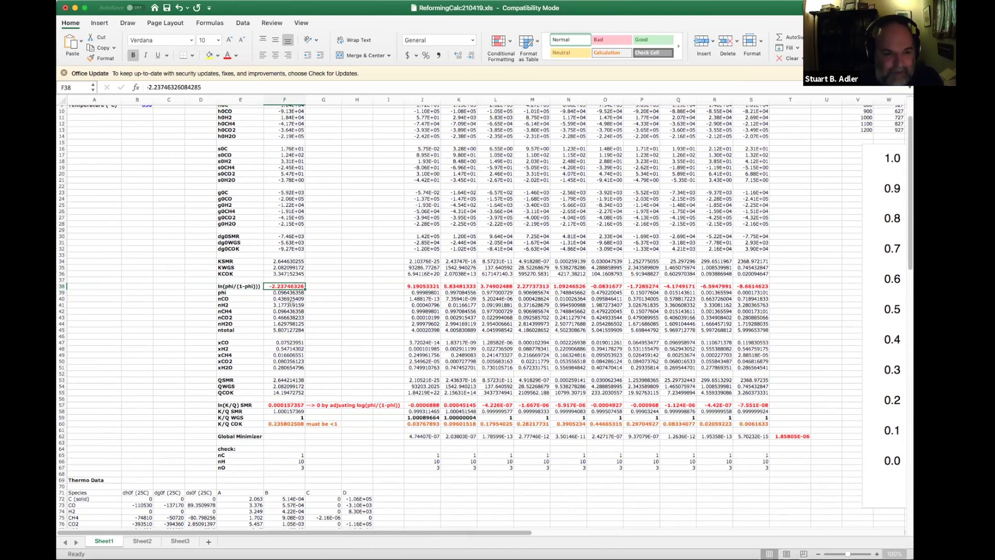
pyautogui.click(295, 293)
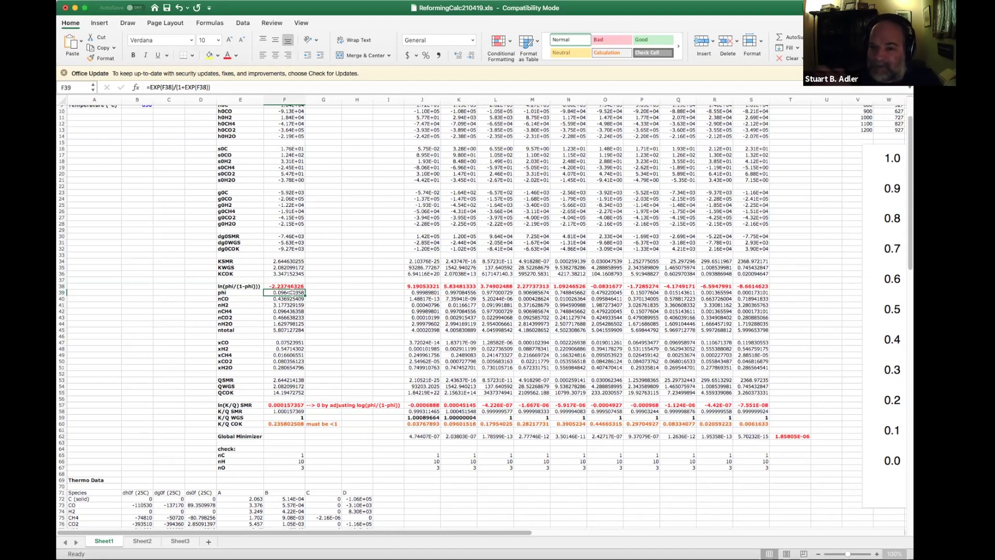
pyautogui.press('Down')
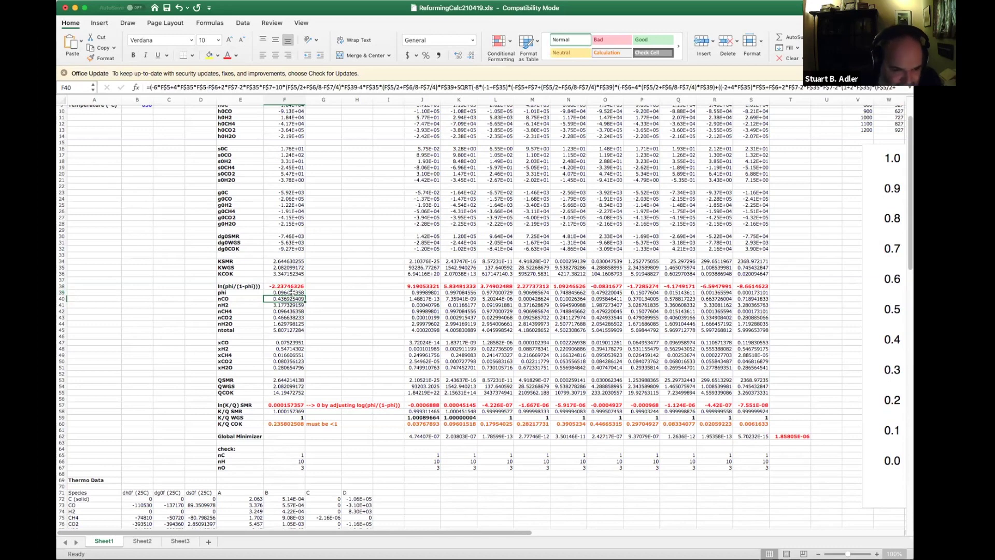
pyautogui.press('Down')
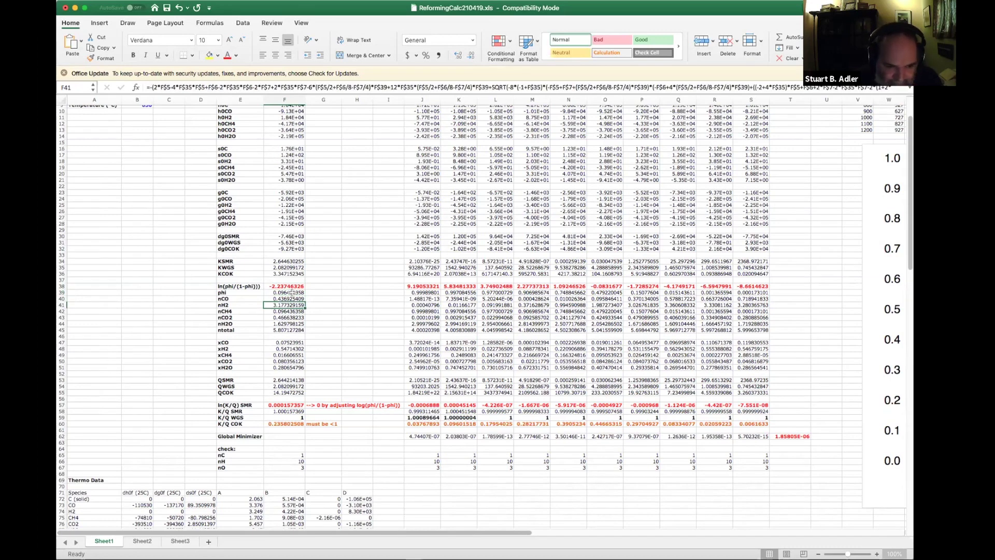
pyautogui.press('Down')
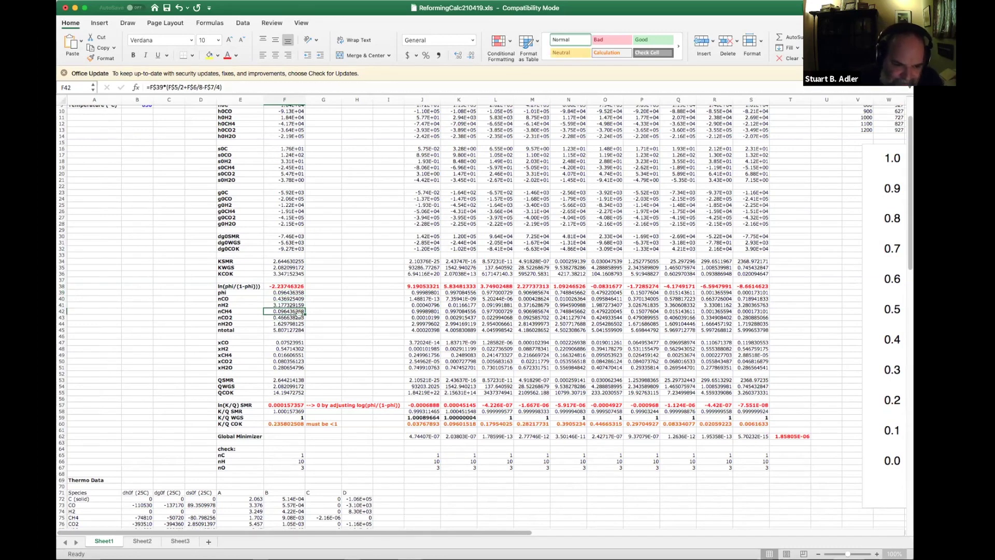
pyautogui.doubleClick(298, 310)
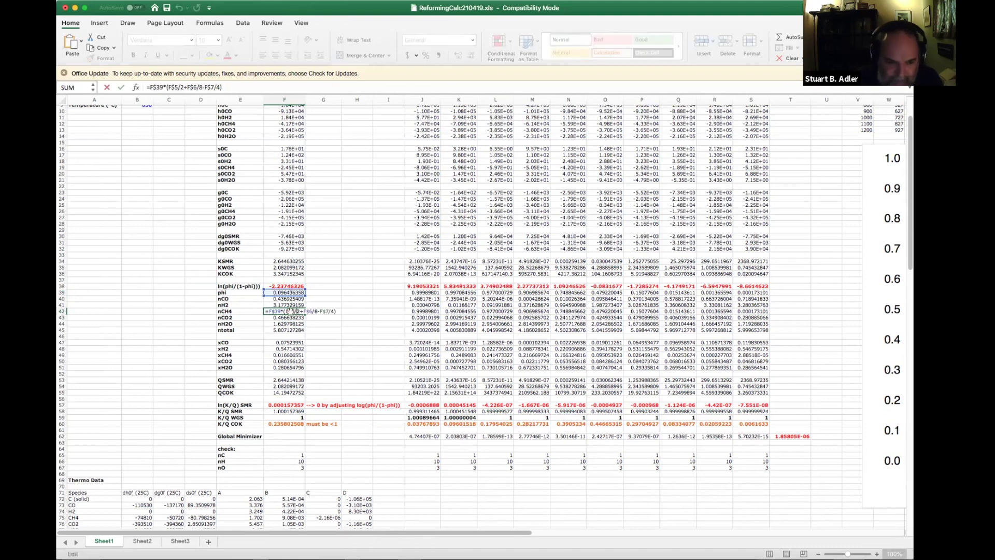
pyautogui.press('Return')
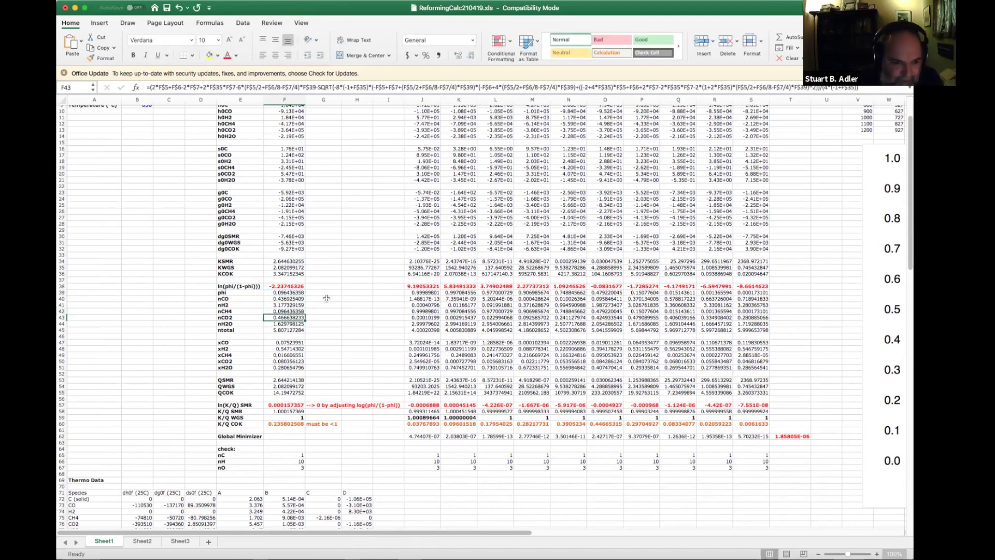
pyautogui.press('Down')
pyautogui.doubleClick(281, 324)
pyautogui.press('Return')
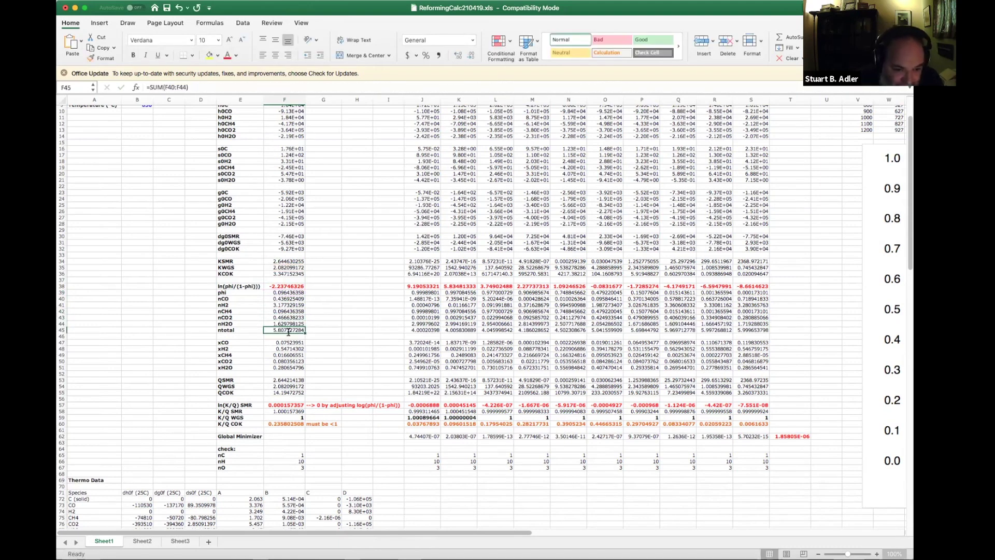
pyautogui.doubleClick(288, 331)
pyautogui.press('Escape')
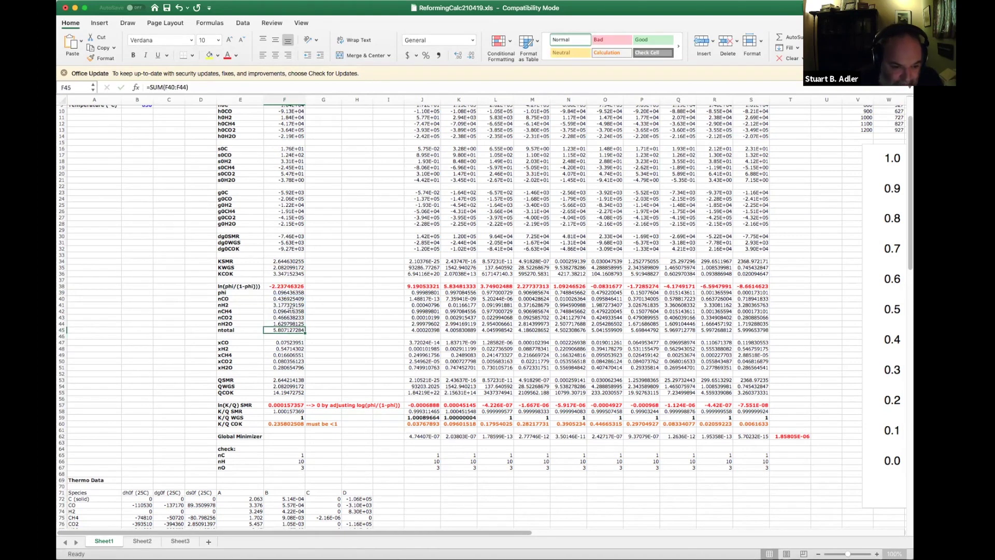
pyautogui.click(291, 310)
pyautogui.click(284, 324)
pyautogui.click(285, 330)
pyautogui.moveTo(230, 342); pyautogui.dragTo(237, 369)
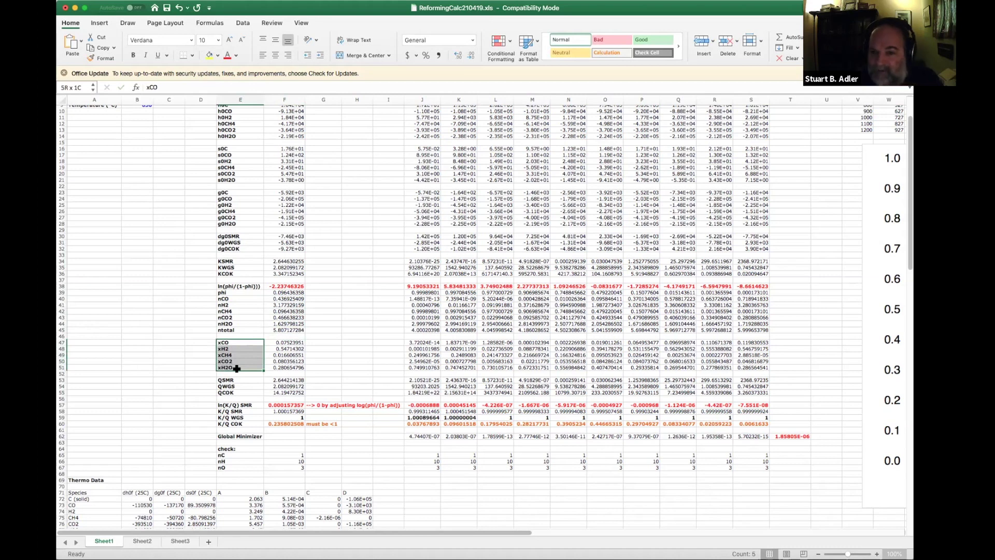
pyautogui.moveTo(286, 342); pyautogui.dragTo(287, 368)
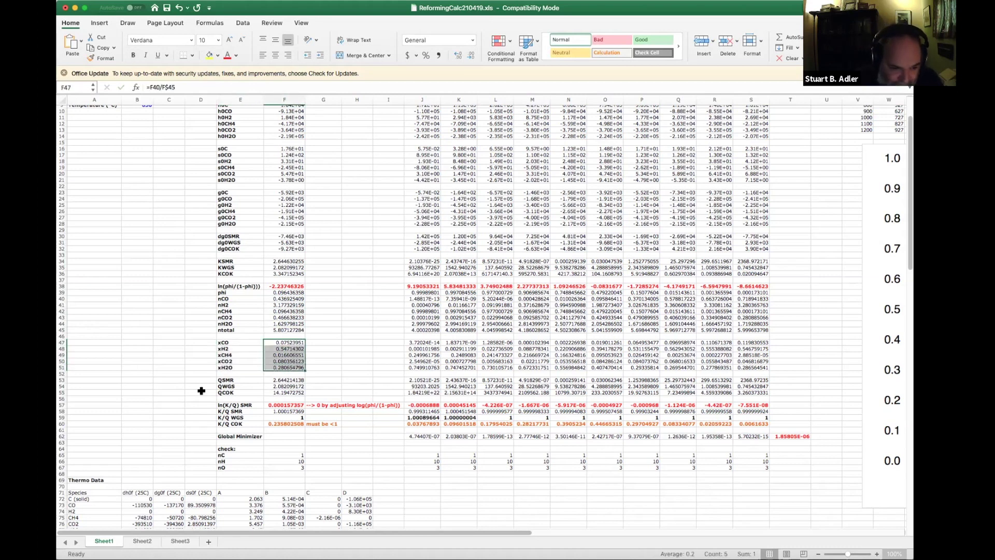
pyautogui.click(241, 380)
pyautogui.scroll(-2, 244, 375)
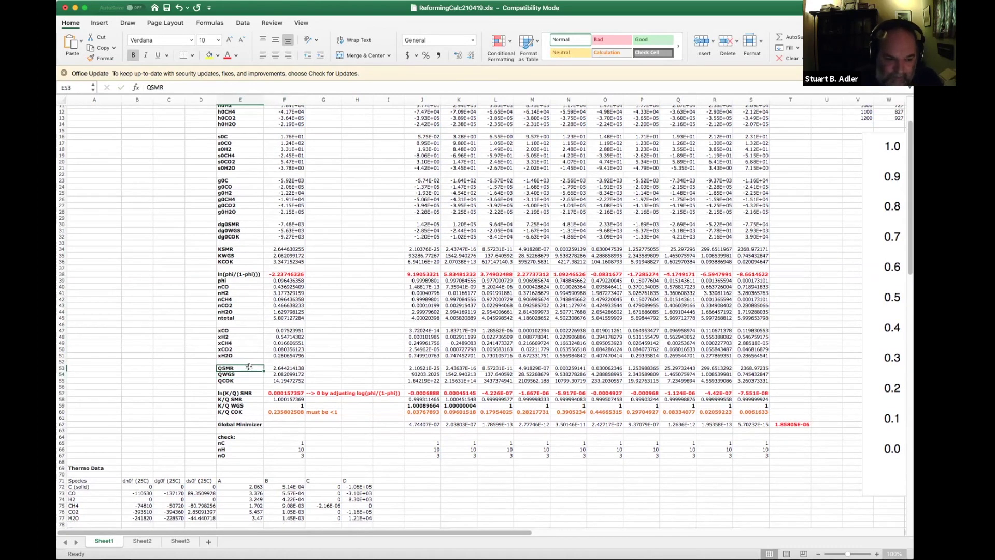
pyautogui.click(246, 374)
pyautogui.click(247, 380)
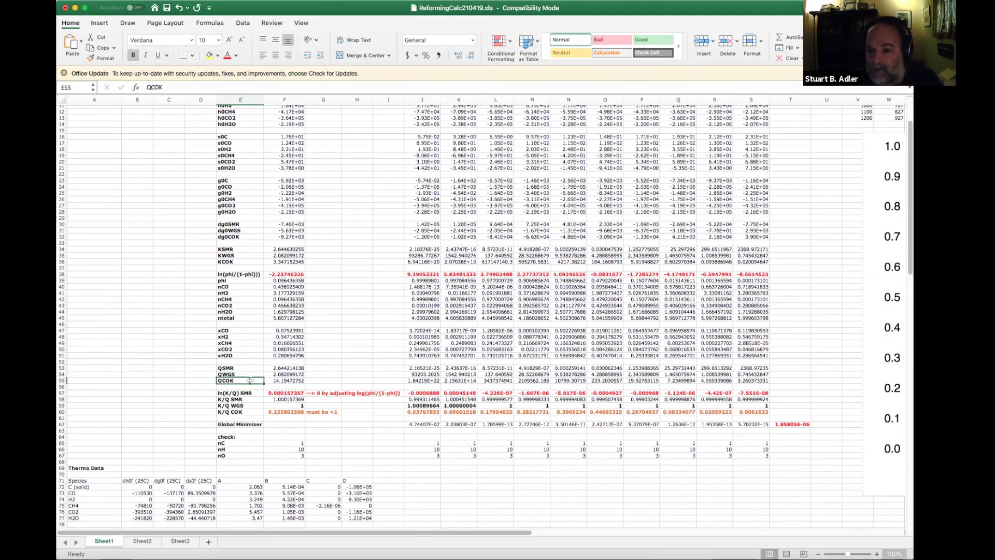
pyautogui.scroll(-1, 251, 380)
pyautogui.click(272, 388)
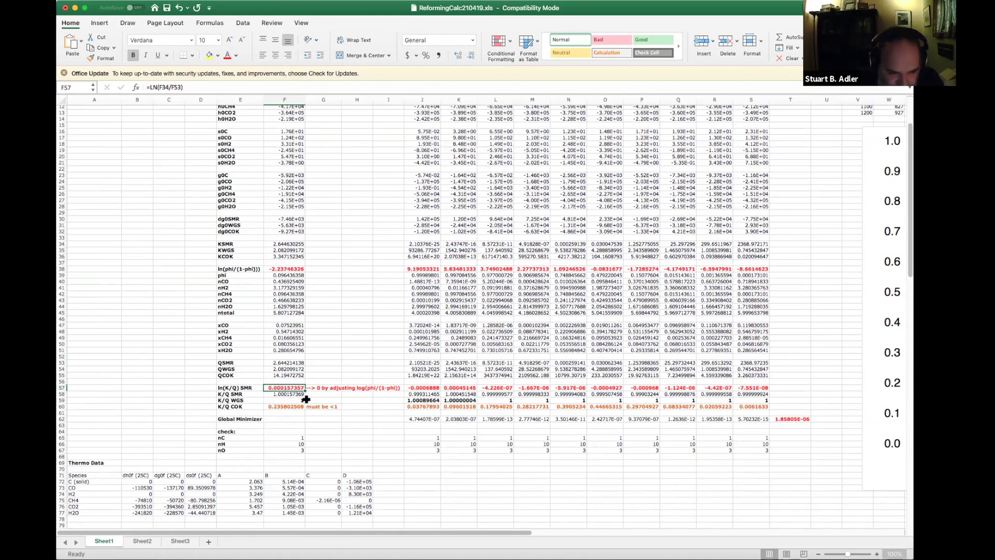
# Step: Set up Goal Seek on the SMR residual F57 with a target value of 0
pyautogui.click(289, 394)
pyautogui.click(289, 388)
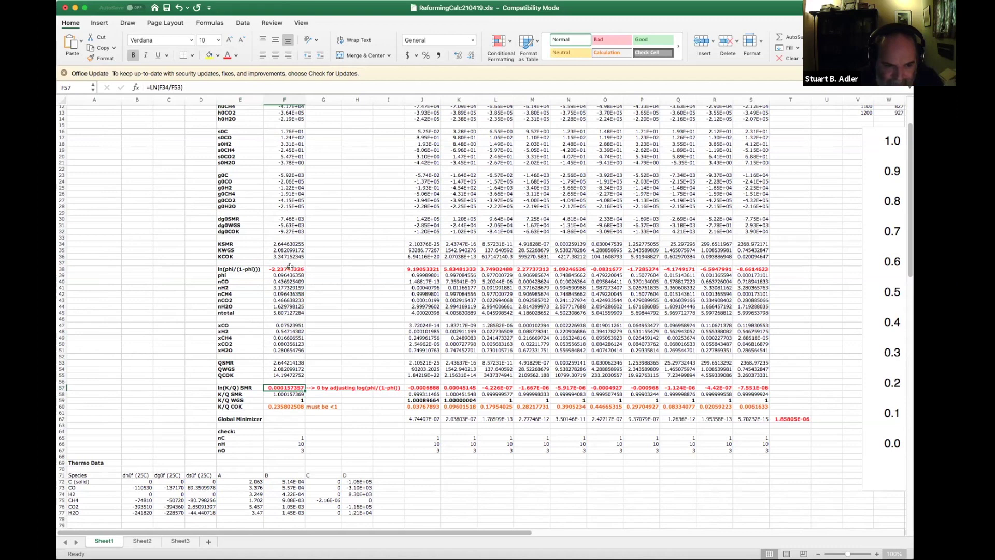
pyautogui.click(70, 0)
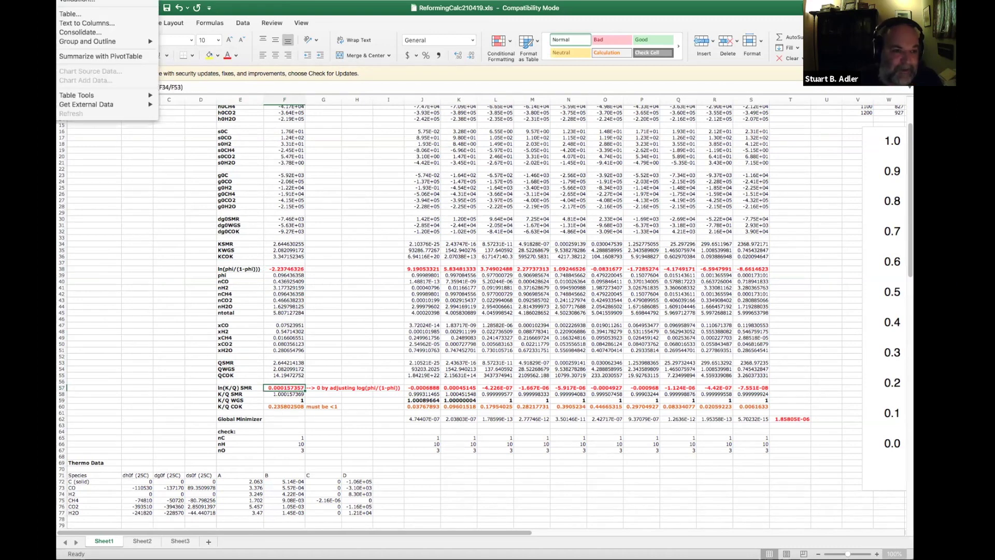
pyautogui.moveTo(57, 0)
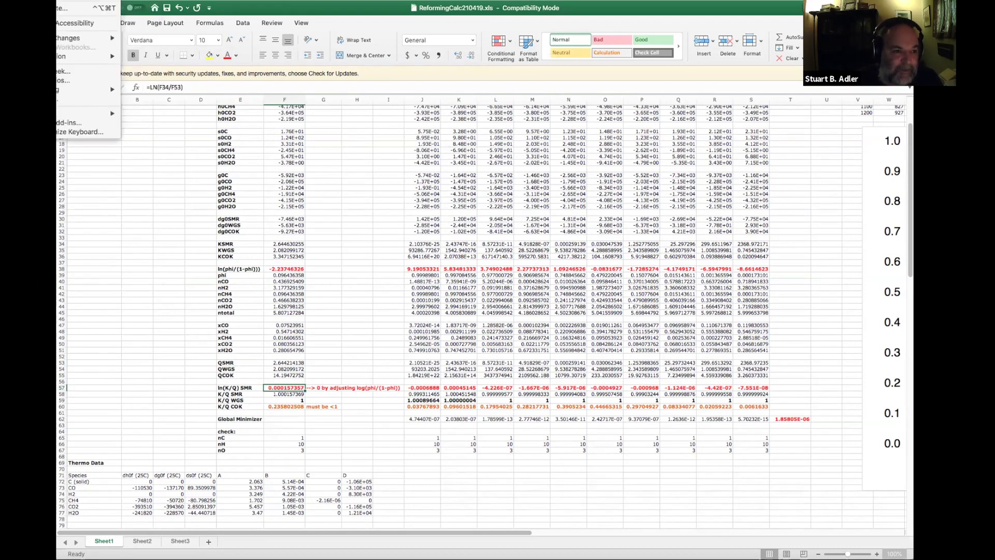
pyautogui.click(63, 71)
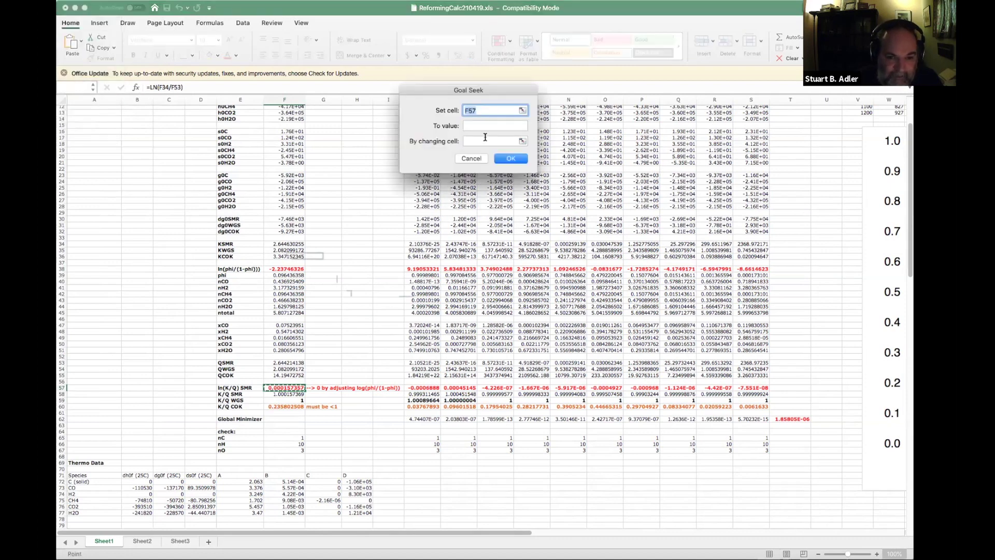
pyautogui.click(483, 126)
pyautogui.moveTo(486, 89); pyautogui.dragTo(468, 118)
pyautogui.write('0')
pyautogui.press('Tab')
# Step: Use F38 as the changing cell, solve, and accept the found solution
pyautogui.click(286, 271)
pyautogui.click(287, 268)
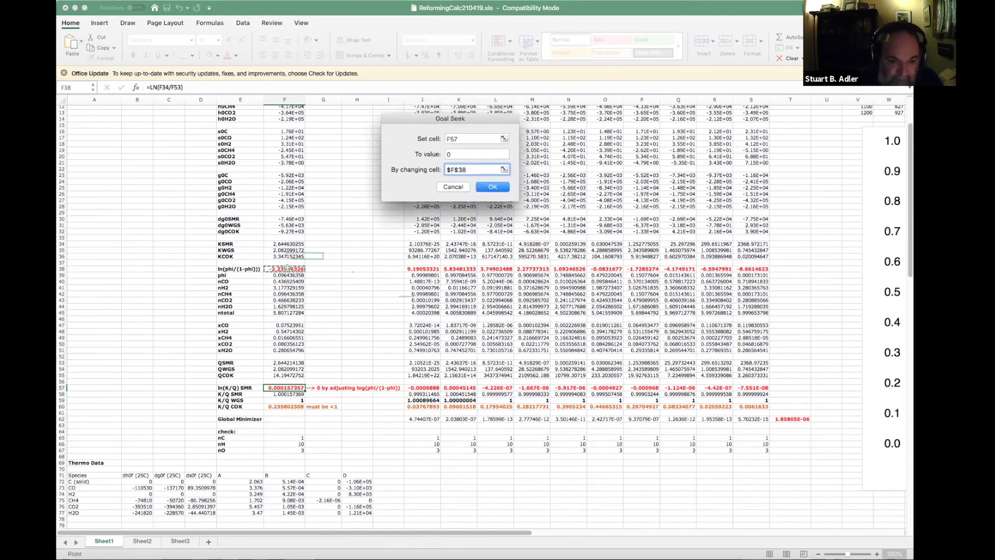
pyautogui.click(486, 187)
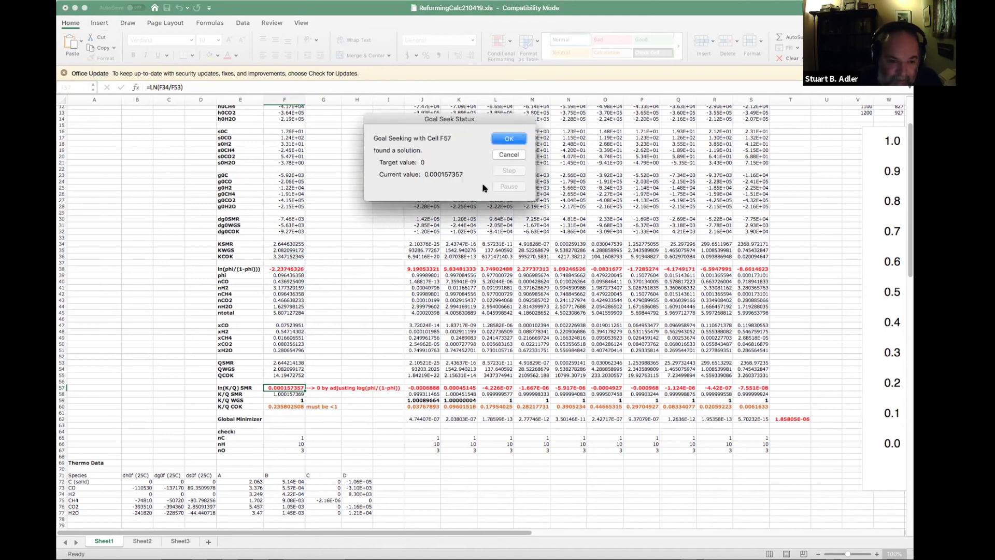
pyautogui.click(510, 139)
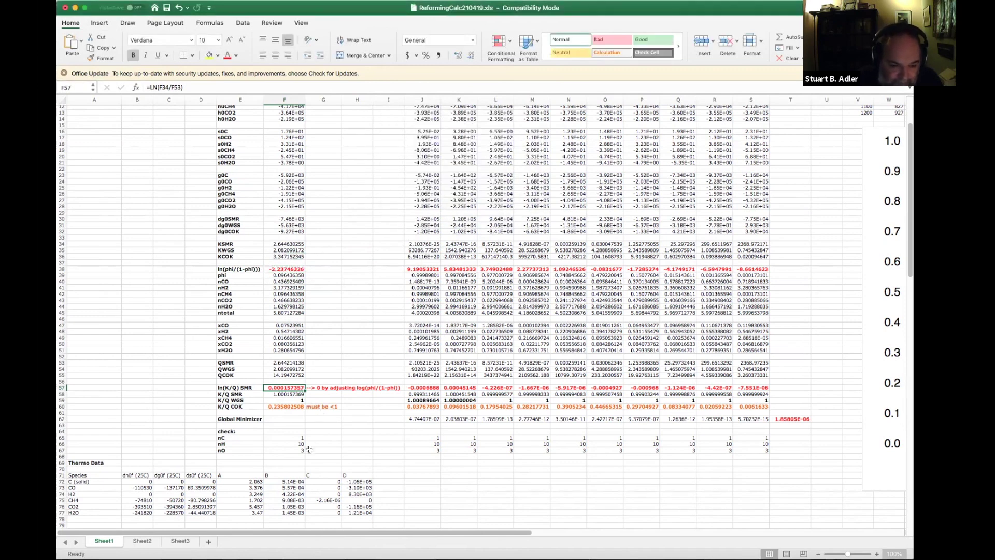
pyautogui.click(324, 439)
pyautogui.click(291, 386)
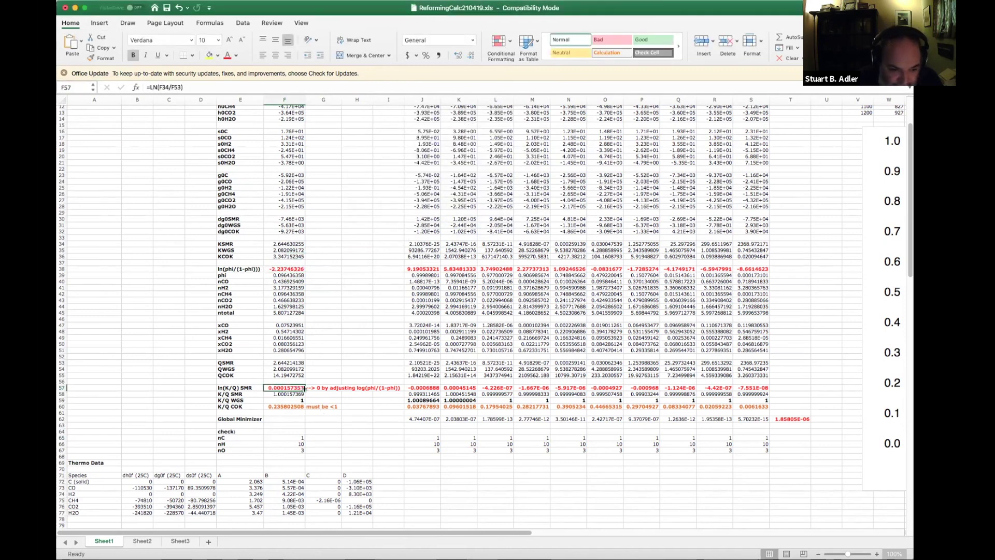
pyautogui.press('Down')
pyautogui.press('Down')
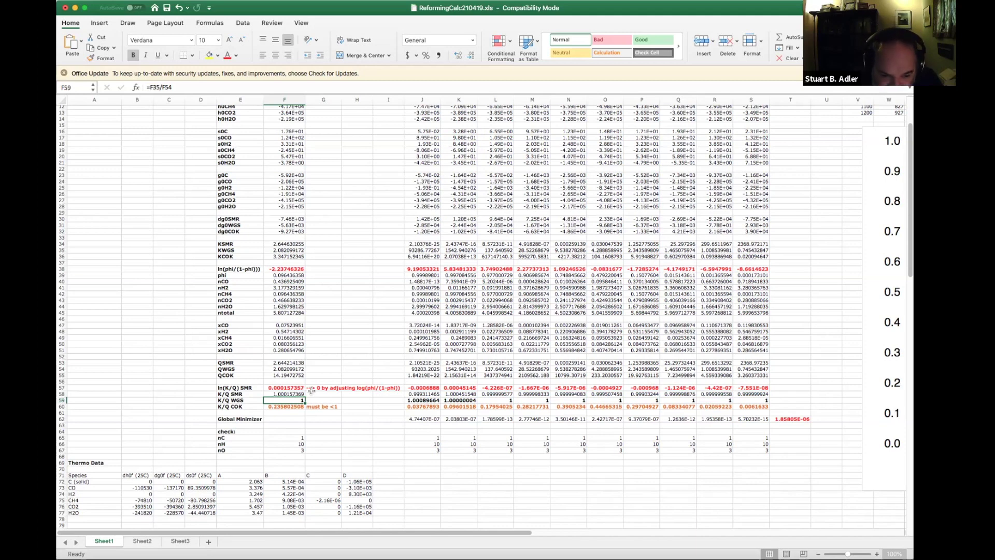
pyautogui.click(290, 406)
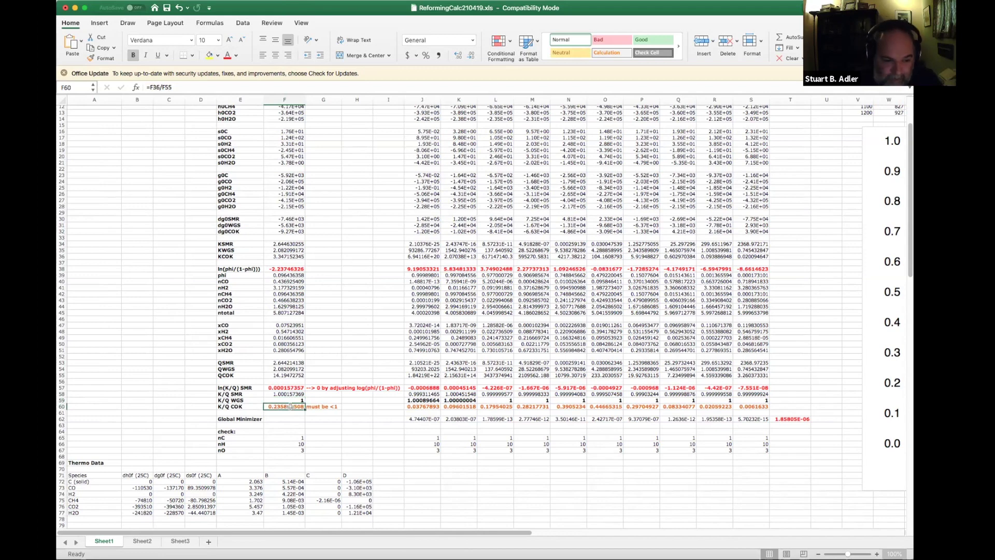
pyautogui.click(289, 425)
pyautogui.click(285, 406)
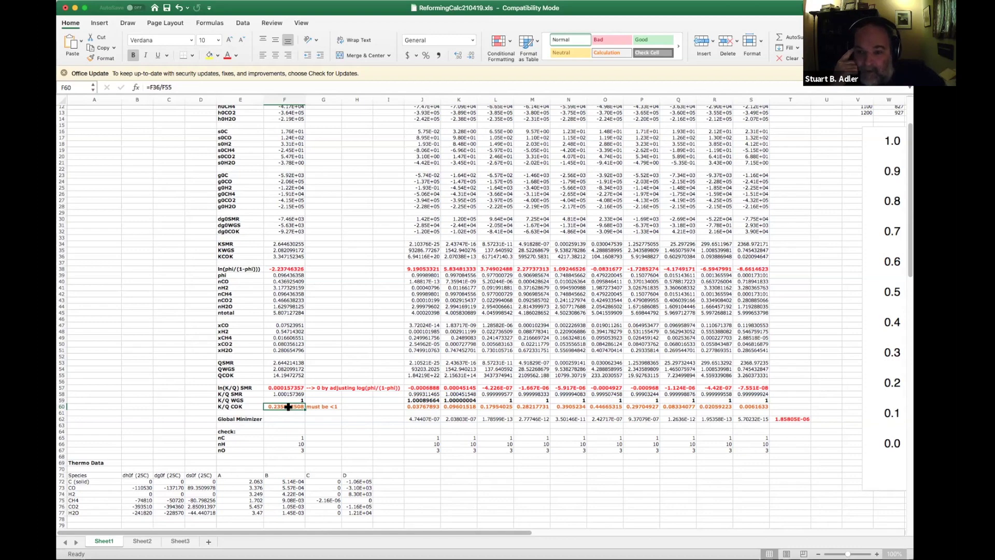
# Step: Change the S/C ratio in B7 to 1
pyautogui.scroll(4, 289, 407)
pyautogui.click(131, 146)
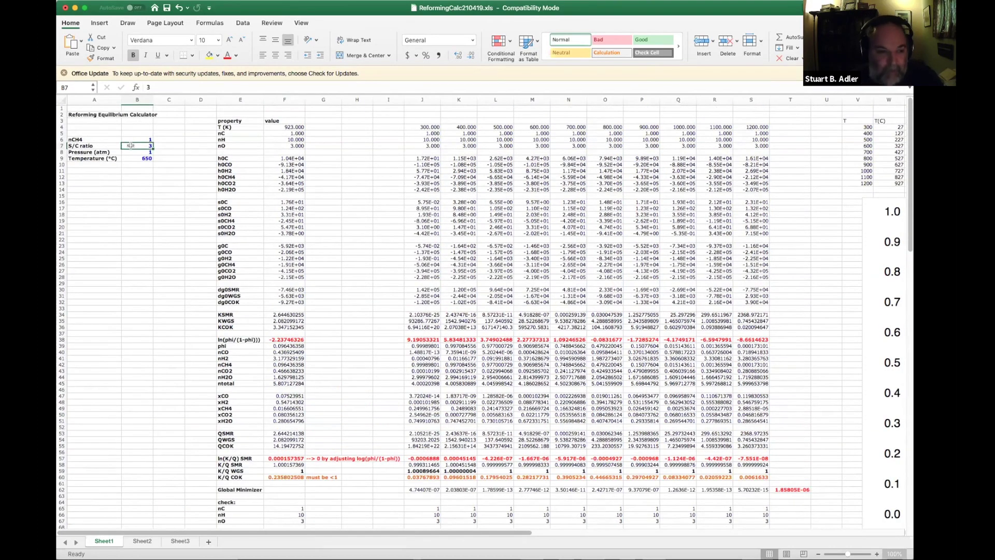
pyautogui.write('1')
pyautogui.press('Return')
# Step: Goal-seek residual F57 to 0 by changing F38 and accept the solution
pyautogui.scroll(-3, 294, 397)
pyautogui.click(295, 397)
pyautogui.click(70, 0)
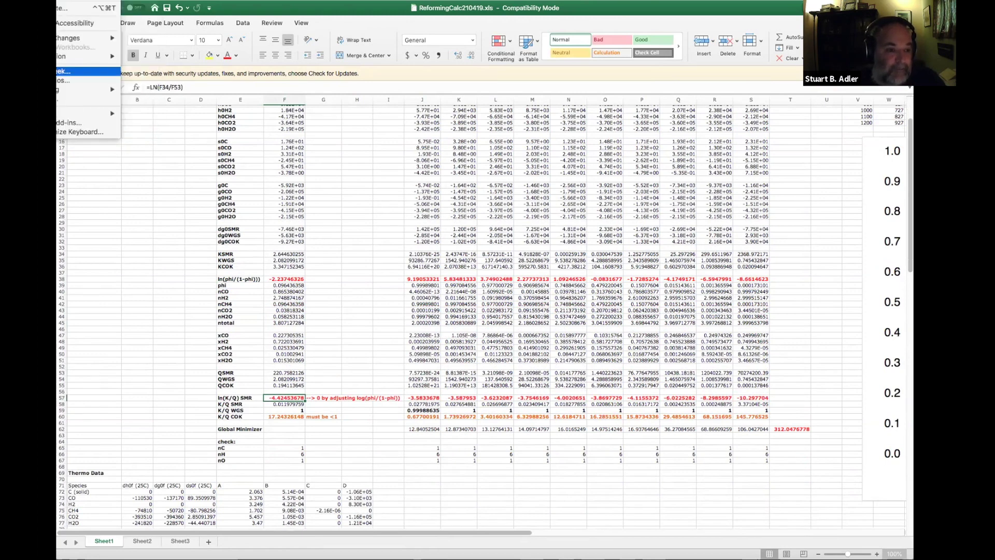
pyautogui.click(78, 16)
pyautogui.press('Tab')
pyautogui.write('0')
pyautogui.press('Tab')
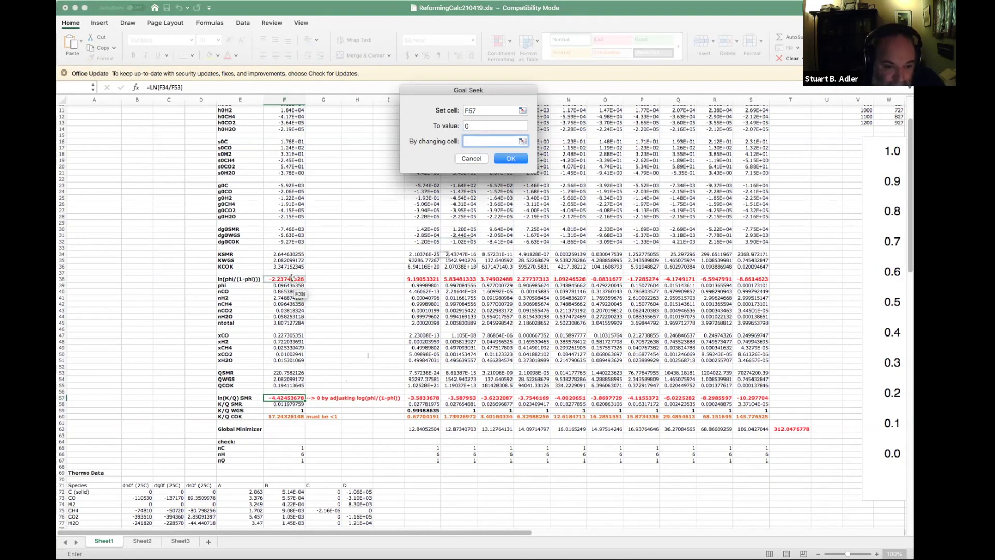
pyautogui.click(294, 279)
pyautogui.click(511, 158)
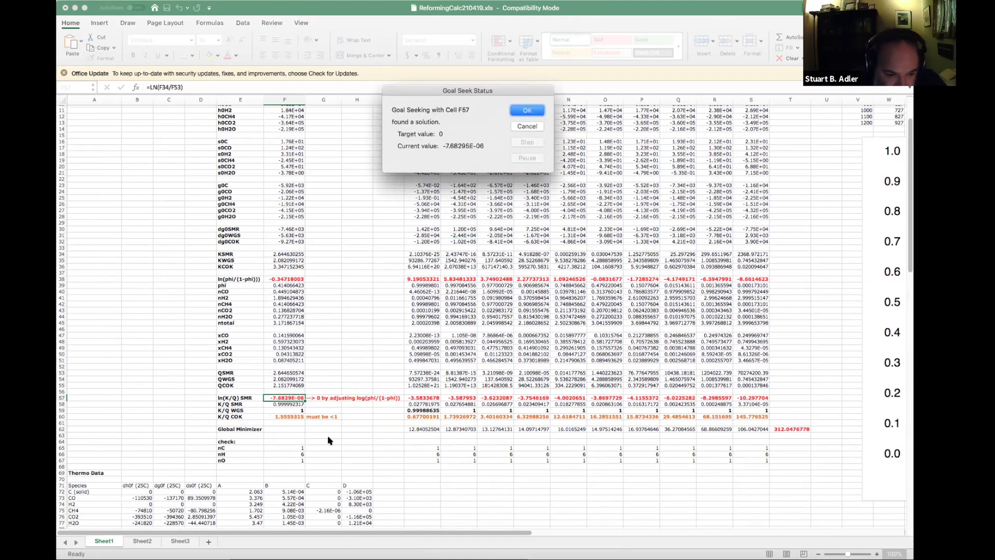
pyautogui.click(527, 110)
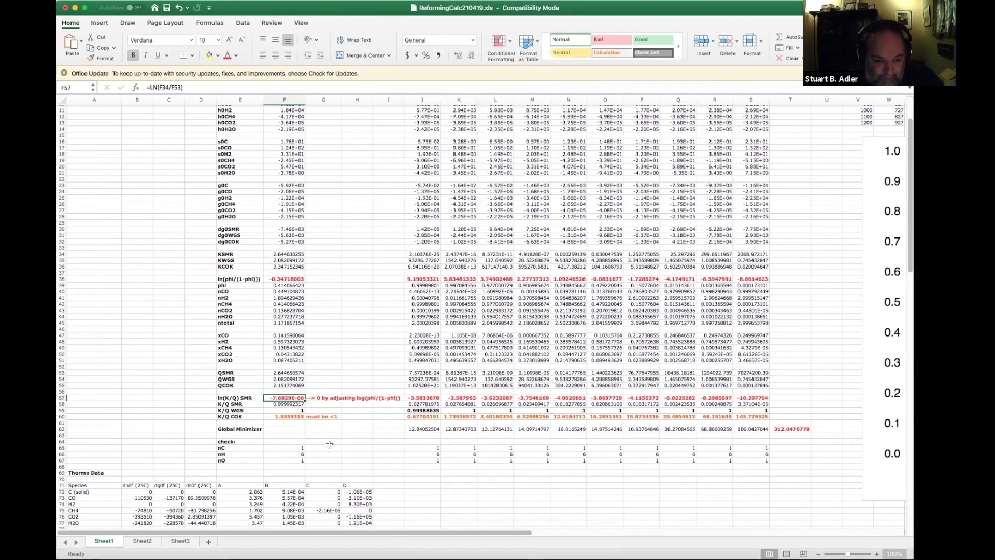
# Step: Inspect the K/Q SMR, WGS and COK cells F58 to F60
pyautogui.scroll(-1, 291, 398)
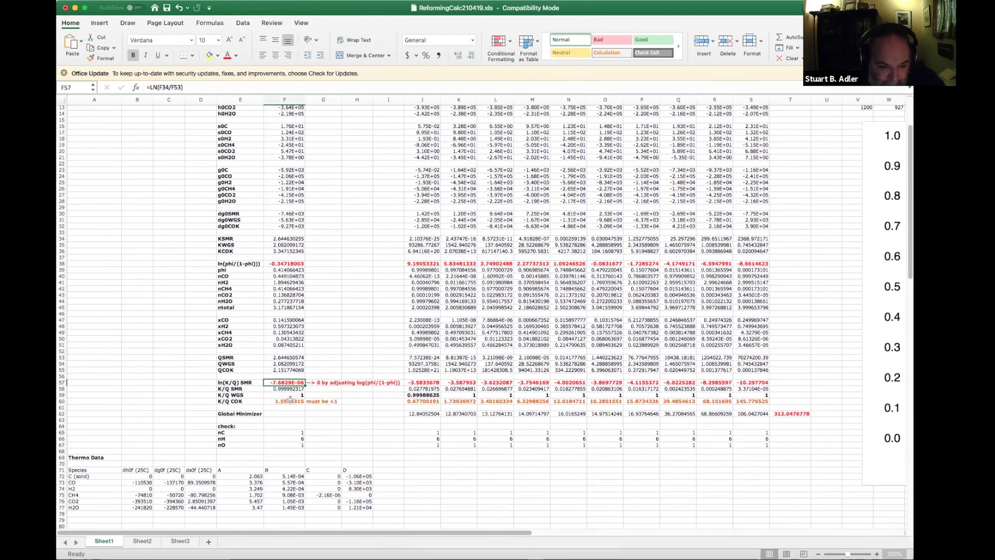
pyautogui.click(293, 388)
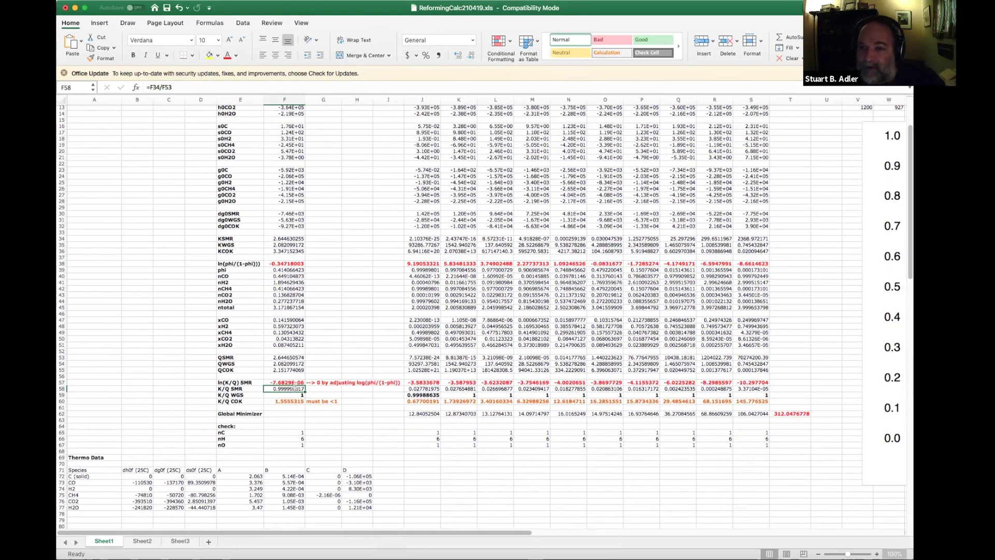
pyautogui.click(294, 394)
pyautogui.click(293, 400)
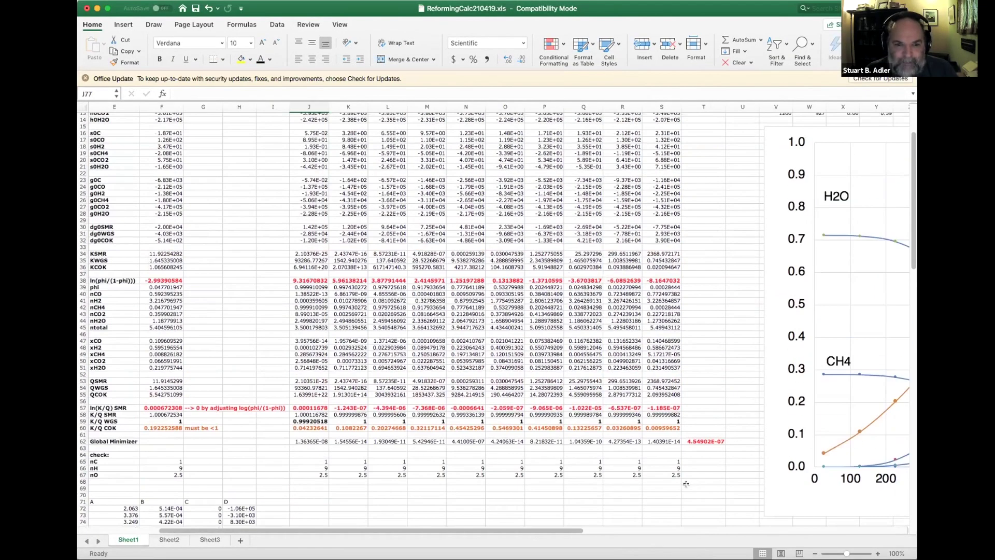
pyautogui.scroll(5, 302, 136)
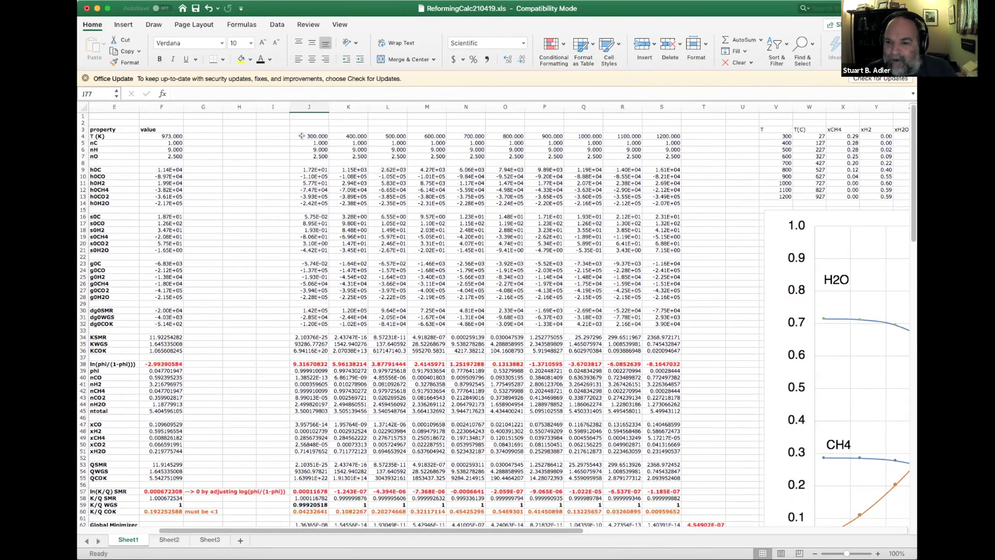
pyautogui.hscroll(-1, 302, 136)
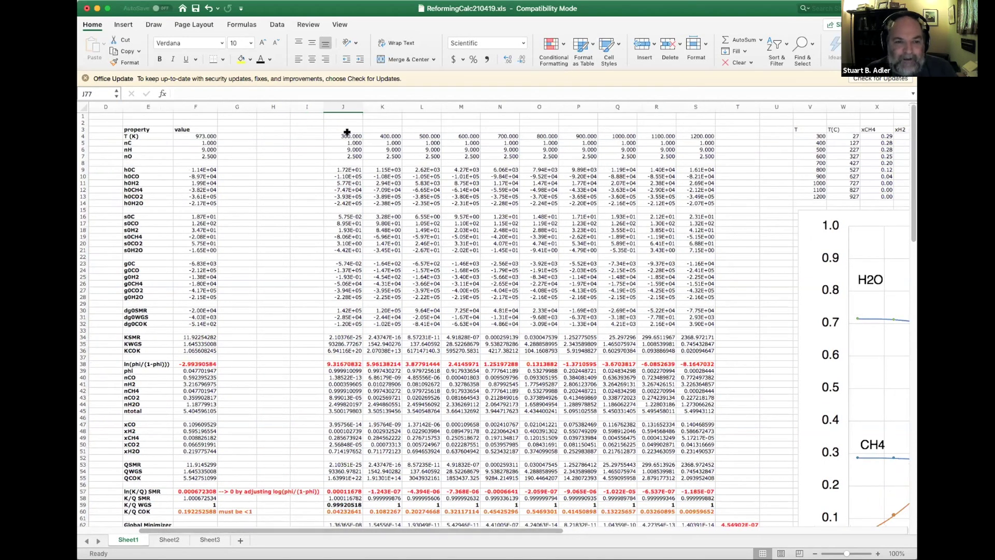
pyautogui.moveTo(344, 135); pyautogui.dragTo(705, 134)
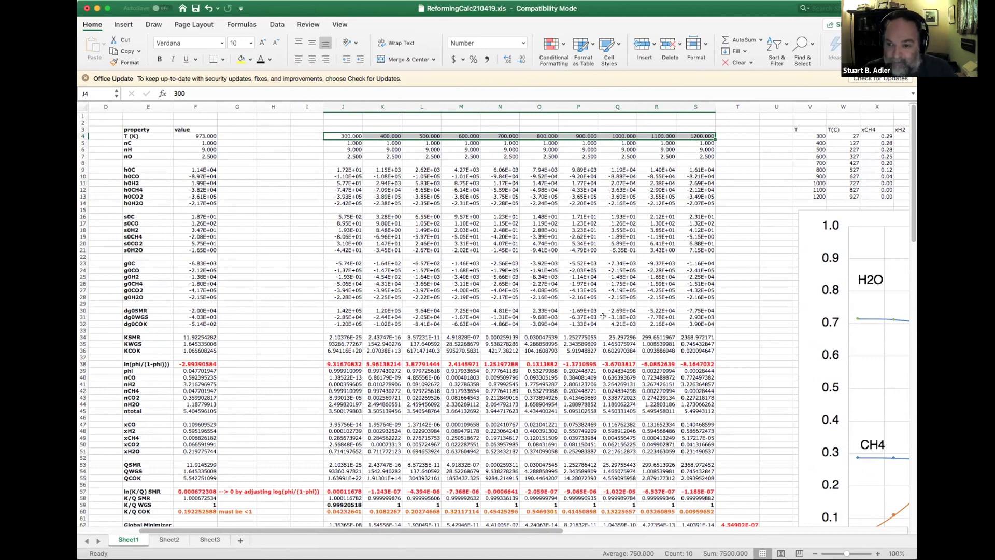
pyautogui.scroll(-5, 521, 299)
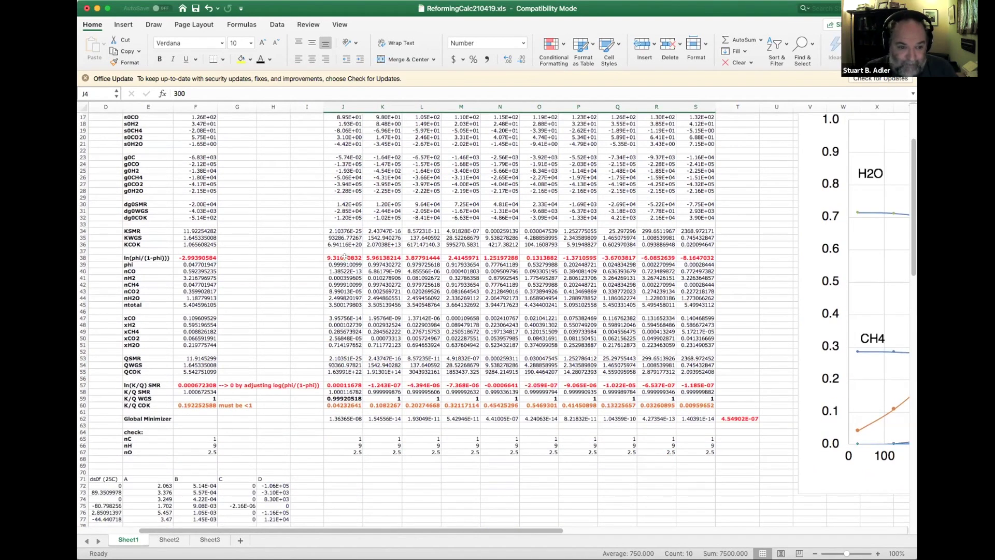
pyautogui.moveTo(343, 257); pyautogui.dragTo(710, 257)
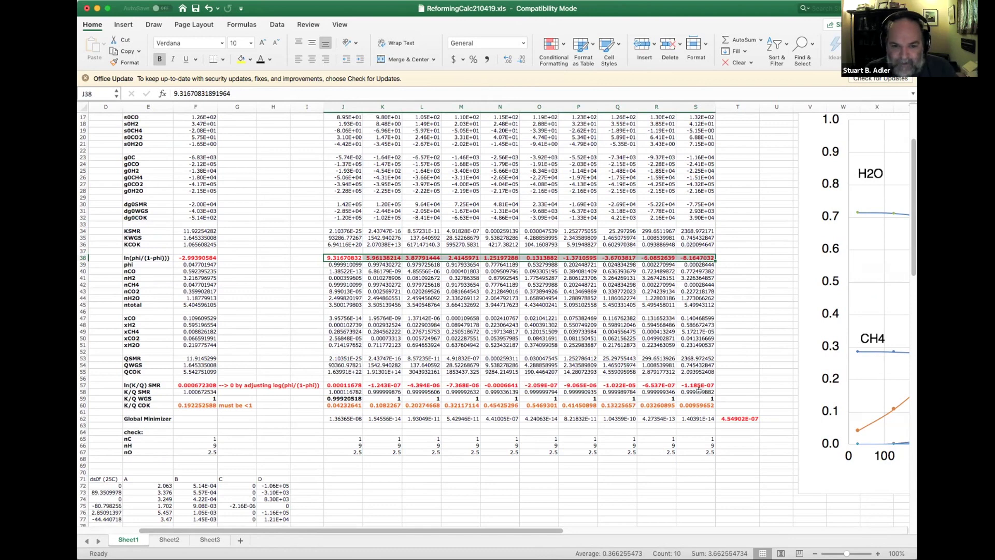
pyautogui.moveTo(699, 385); pyautogui.dragTo(343, 385)
pyautogui.hotkey('ctrl', 'Down')
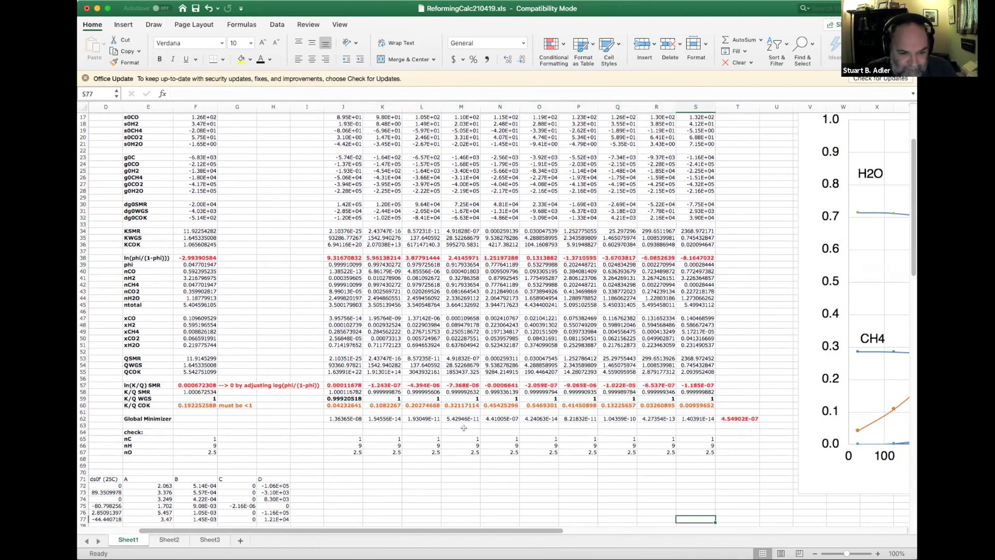
pyautogui.click(745, 416)
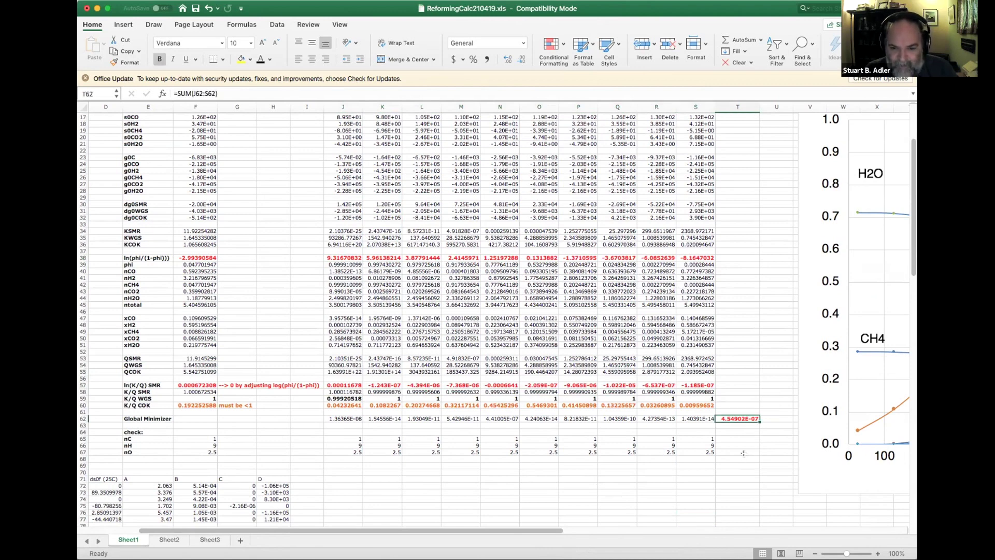
pyautogui.doubleClick(733, 415)
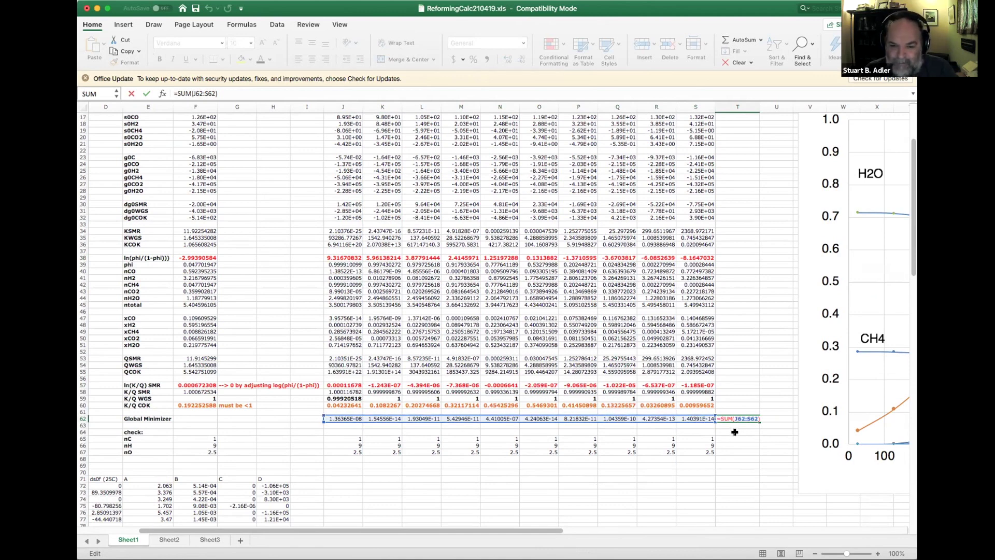
pyautogui.press('Return')
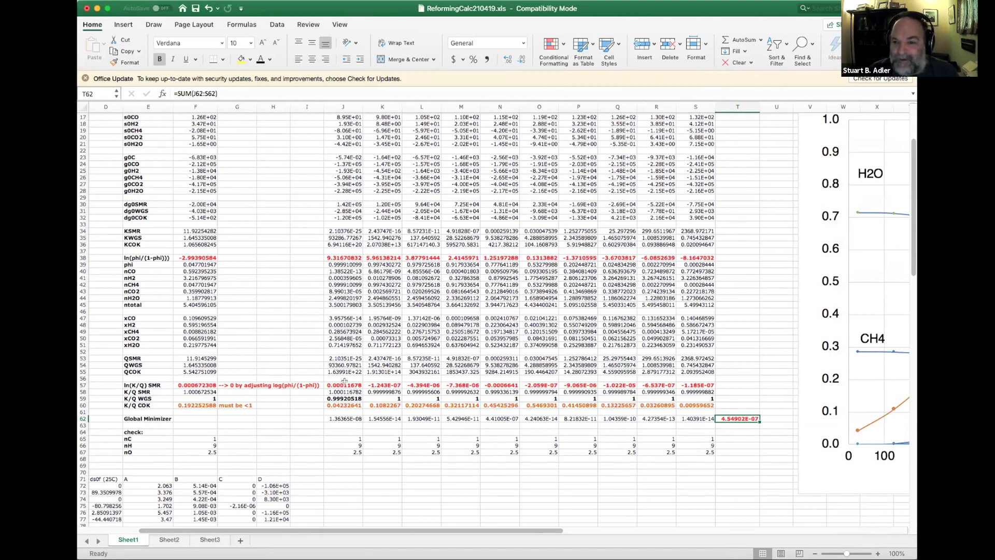
pyautogui.click(351, 258)
pyautogui.click(343, 385)
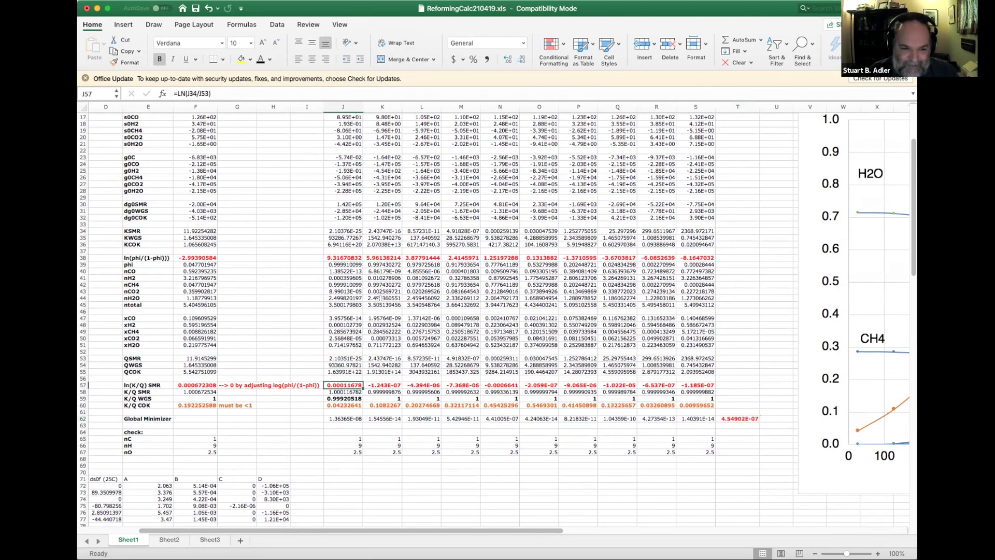
pyautogui.click(382, 258)
pyautogui.click(382, 385)
pyautogui.click(695, 492)
pyautogui.moveTo(125, 117)
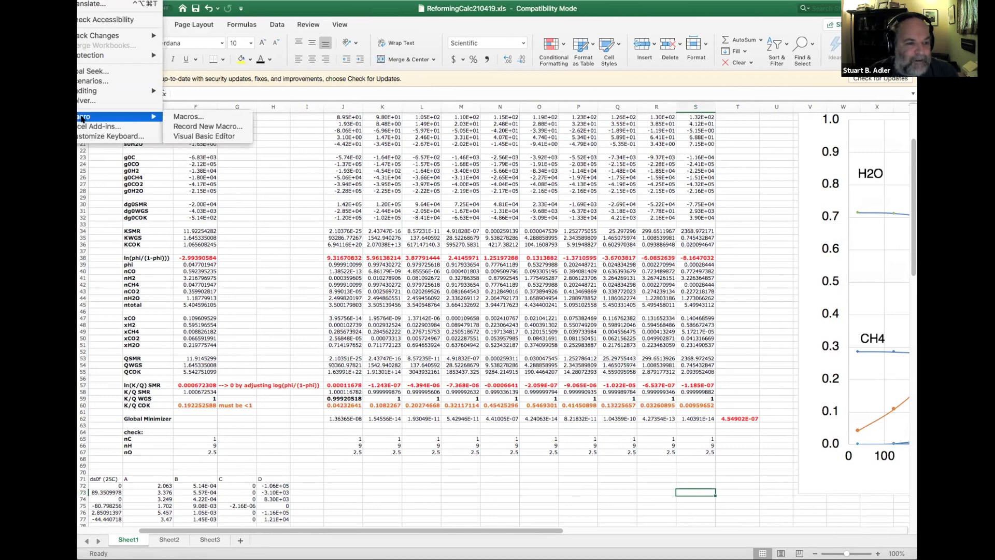
pyautogui.click(177, 118)
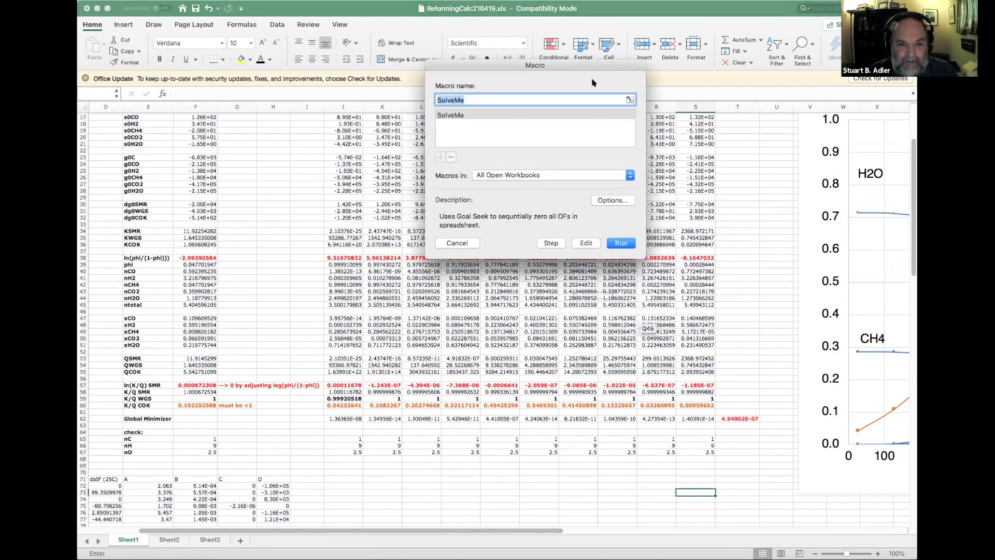
pyautogui.moveTo(584, 65); pyautogui.dragTo(605, 0)
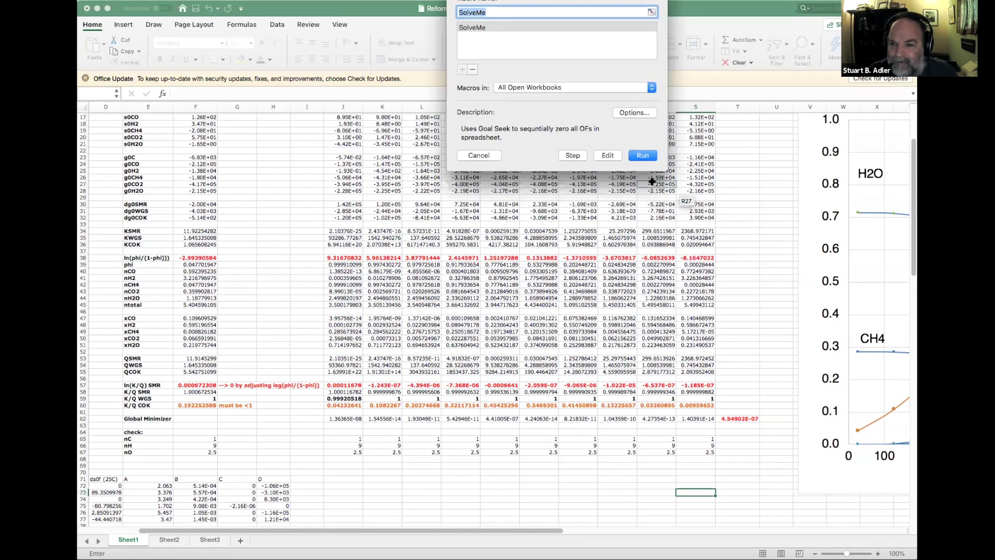
pyautogui.click(479, 155)
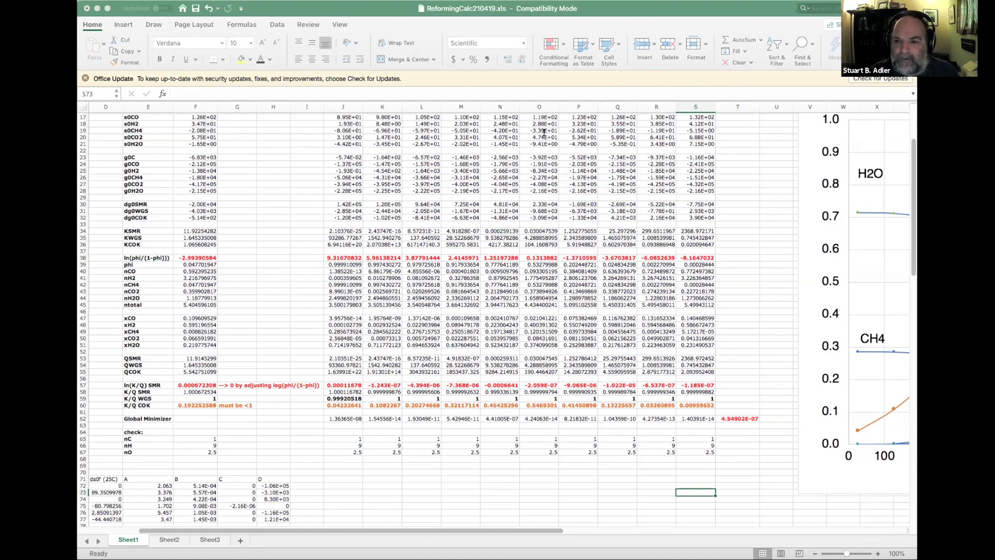
# Step: Enter 3 as the S/C ratio in B7 and scroll over to the chart
pyautogui.hotkey('ctrl', 'Home')
pyautogui.click(158, 153)
pyautogui.write('3')
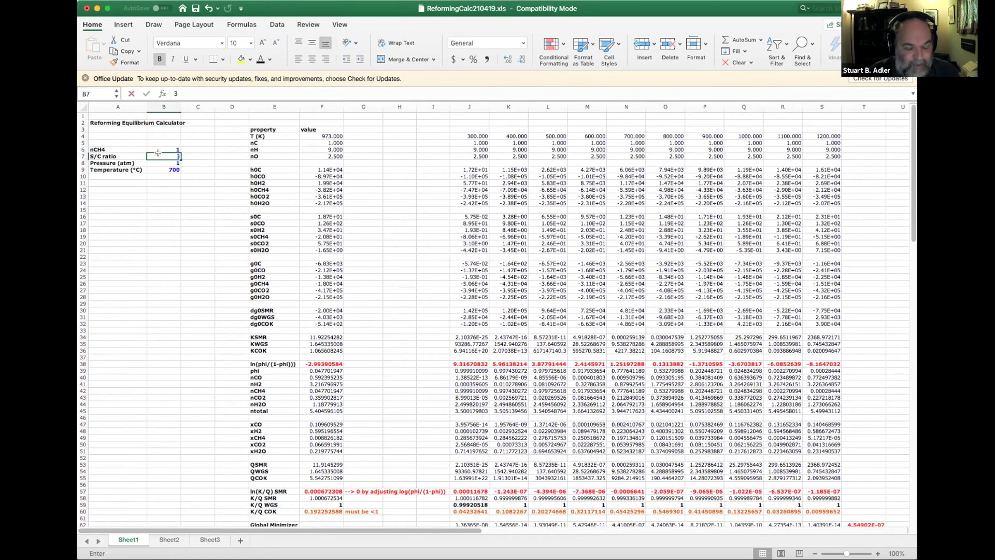
pyautogui.press('Return')
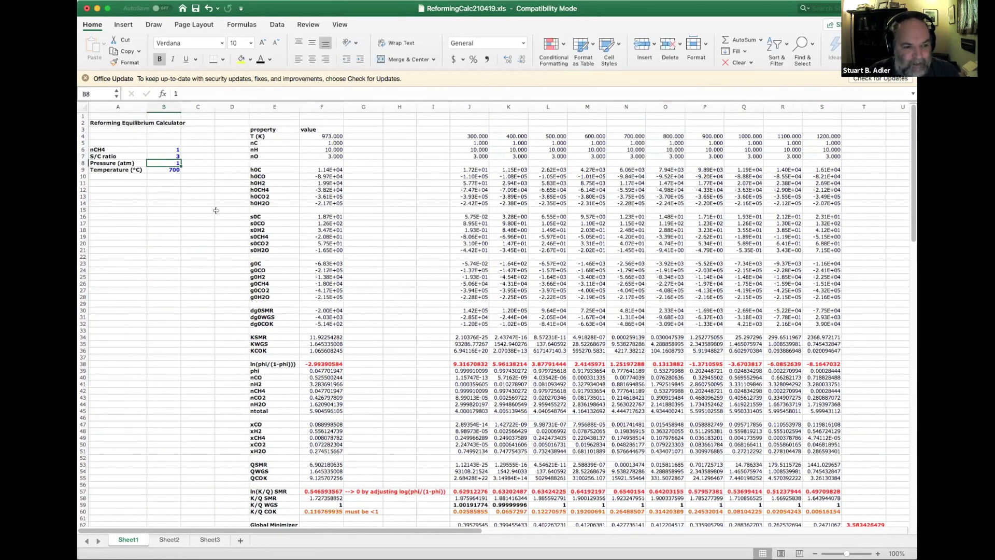
pyautogui.moveTo(471, 529); pyautogui.dragTo(531, 529)
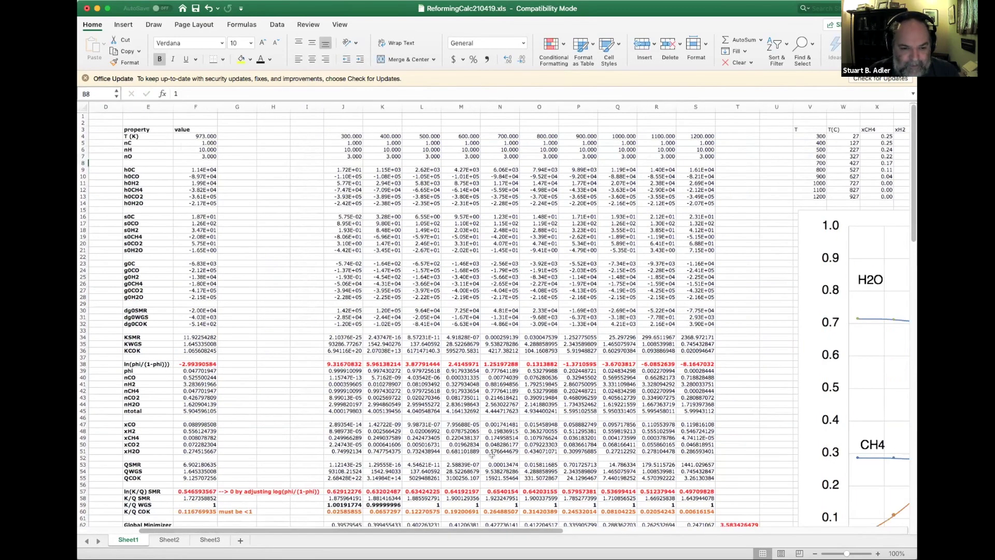
pyautogui.scroll(-4, 382, 419)
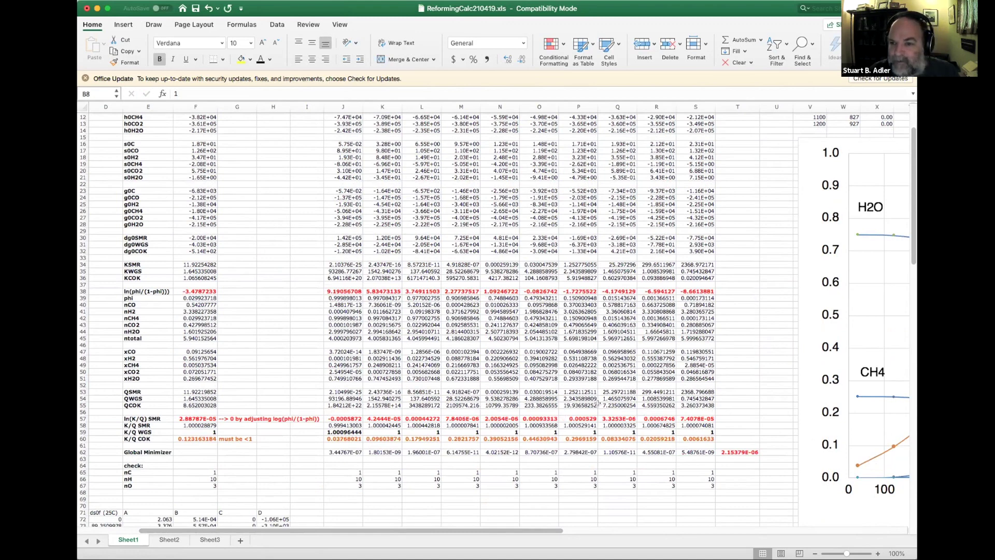
pyautogui.hscroll(5, 841, 404)
pyautogui.scroll(4, 841, 403)
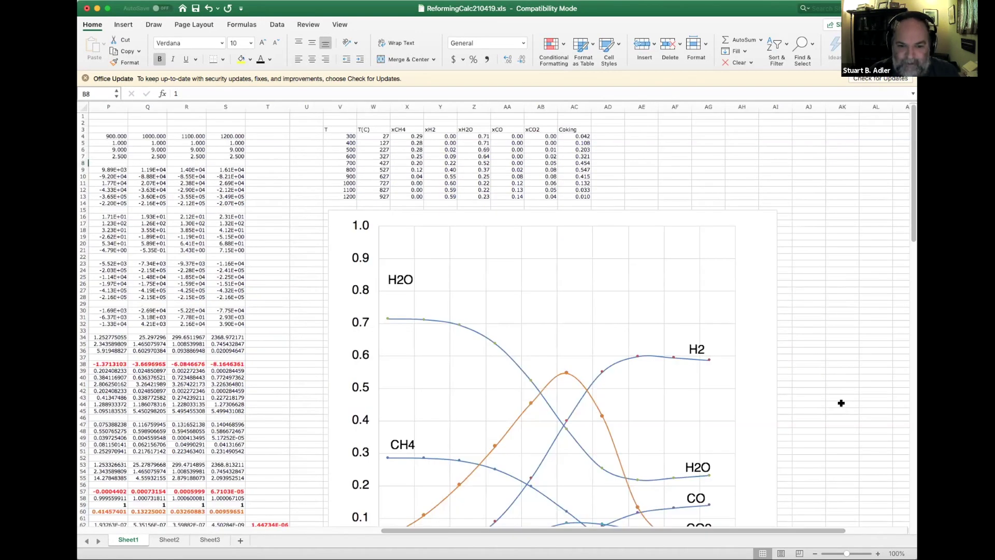
pyautogui.scroll(-3, 840, 403)
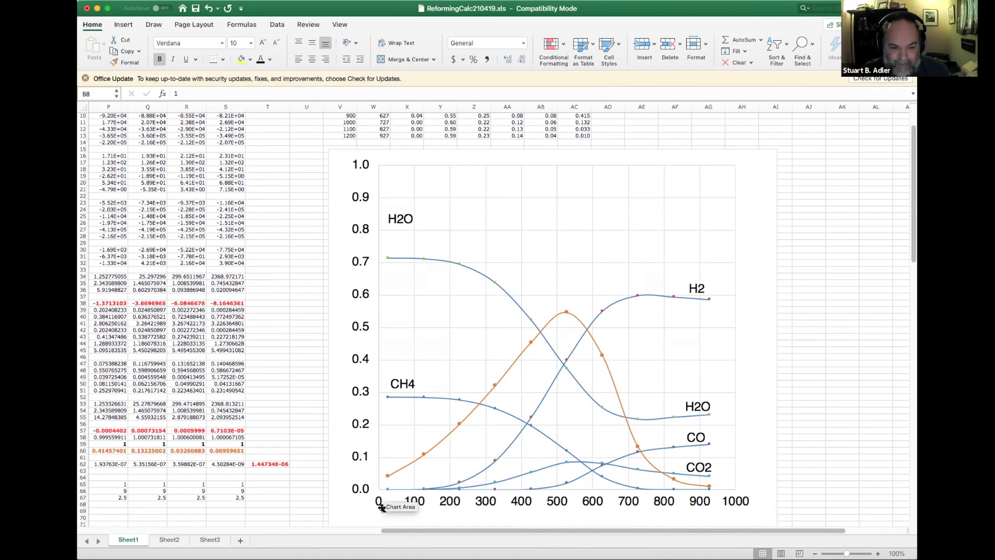
pyautogui.scroll(-2, 475, 446)
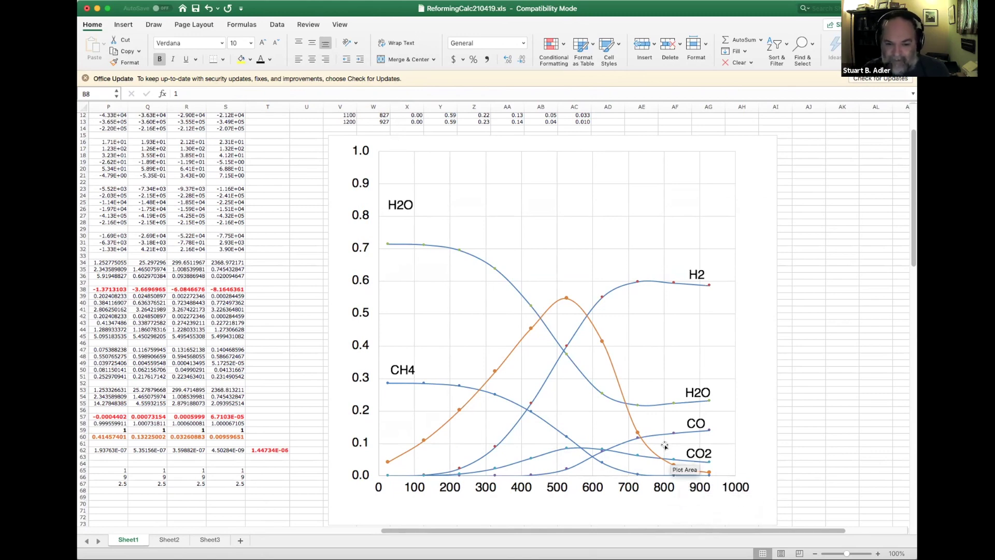
pyautogui.moveTo(679, 401)
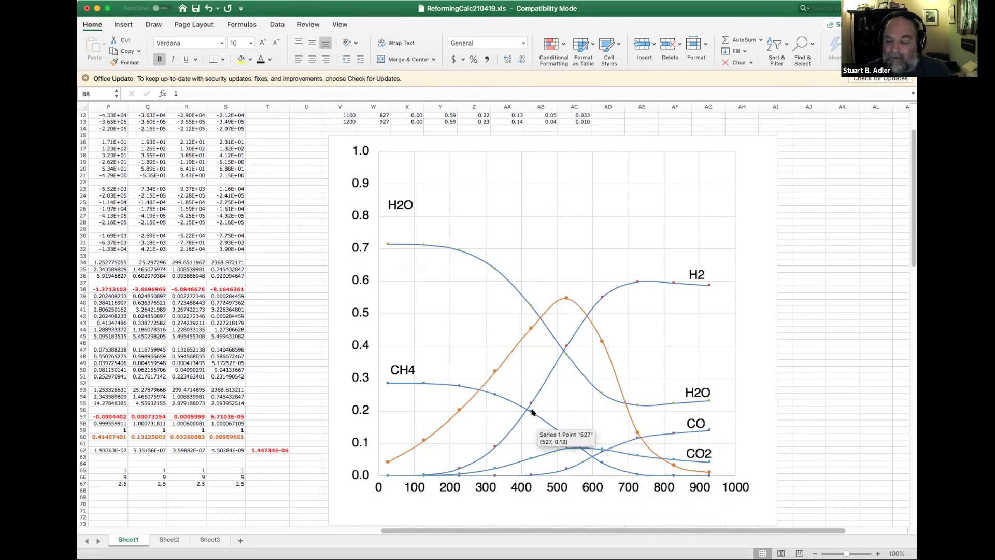
pyautogui.moveTo(529, 412)
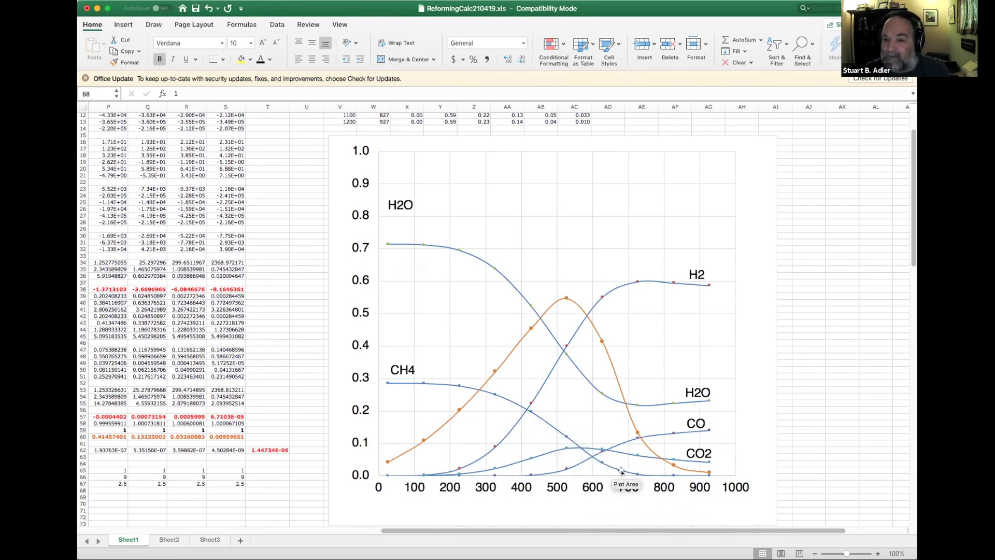
pyautogui.moveTo(625, 473)
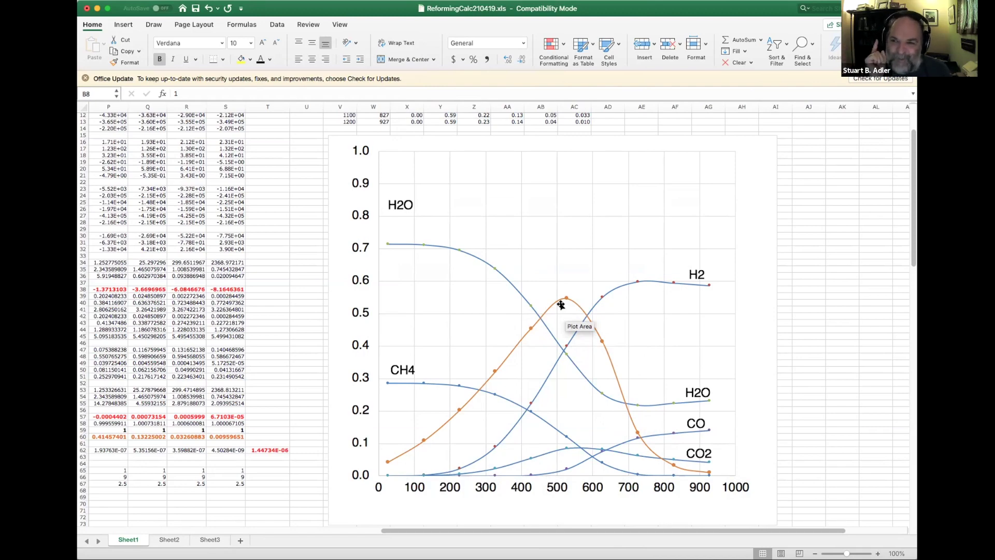
pyautogui.moveTo(389, 531)
pyautogui.mouseDown()
pyautogui.moveTo(194, 533)
pyautogui.moveTo(452, 535)
pyautogui.moveTo(394, 534)
pyautogui.mouseUp()
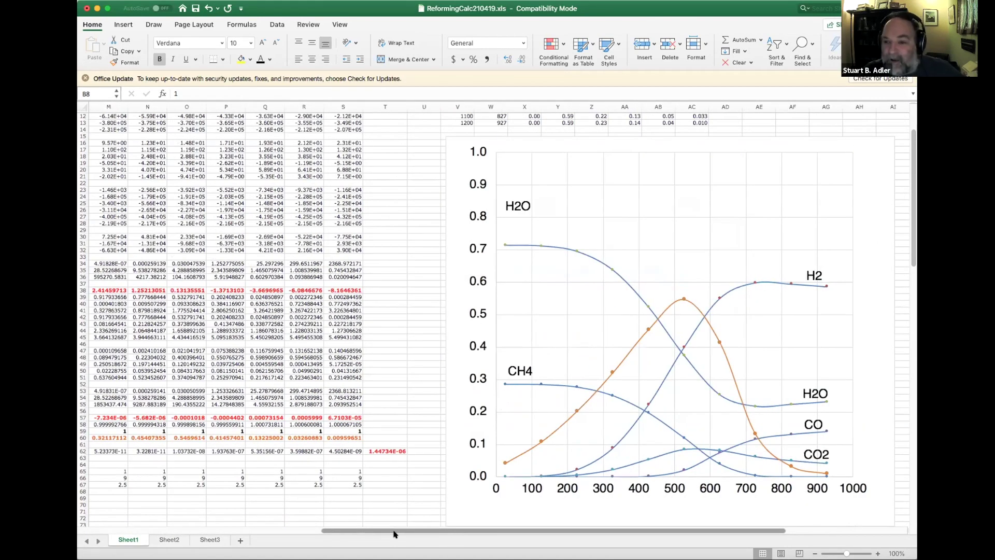
# Step: Enter 1 in the S/C ratio cell B7 and scroll right to view the updated chart
pyautogui.hscroll(-10, 150, 246)
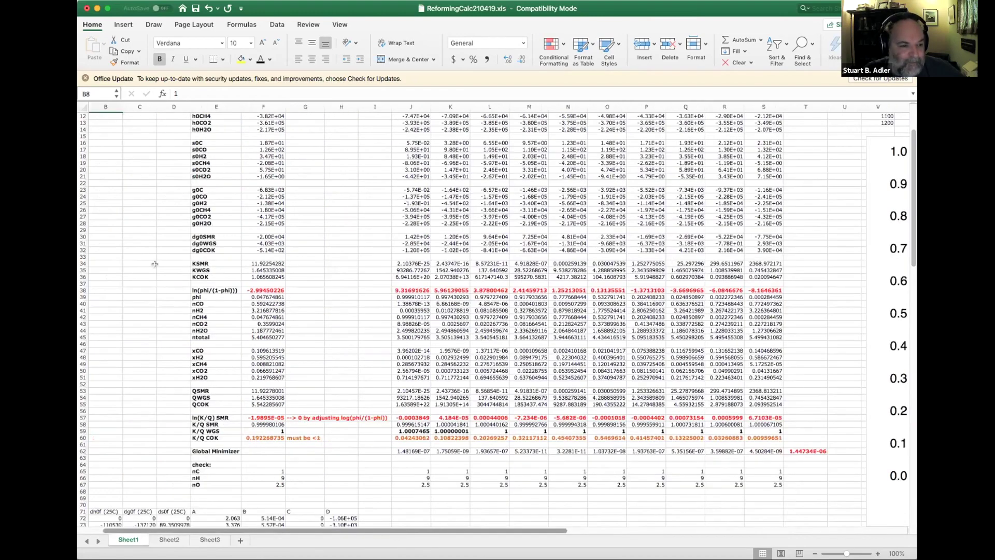
pyautogui.scroll(5, 151, 246)
pyautogui.click(147, 155)
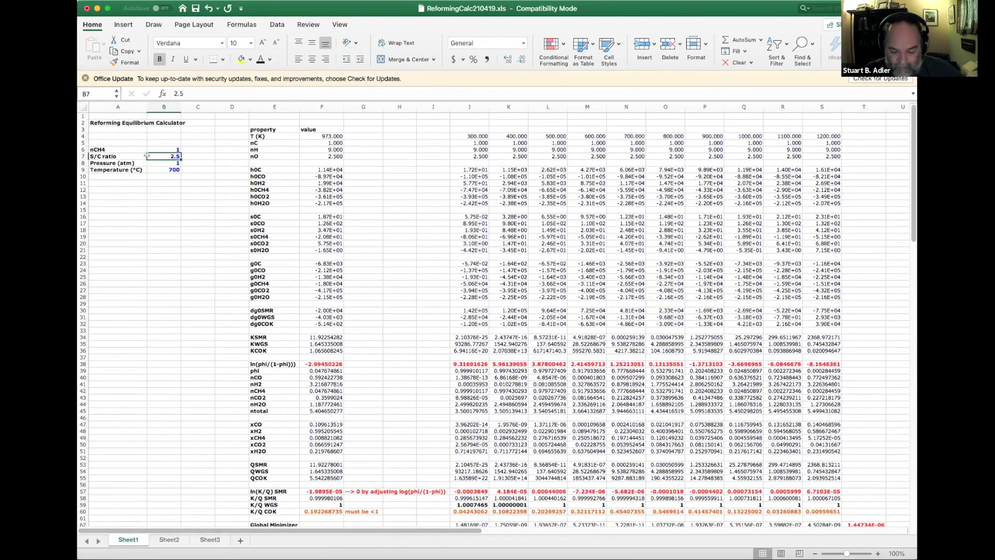
pyautogui.write('1')
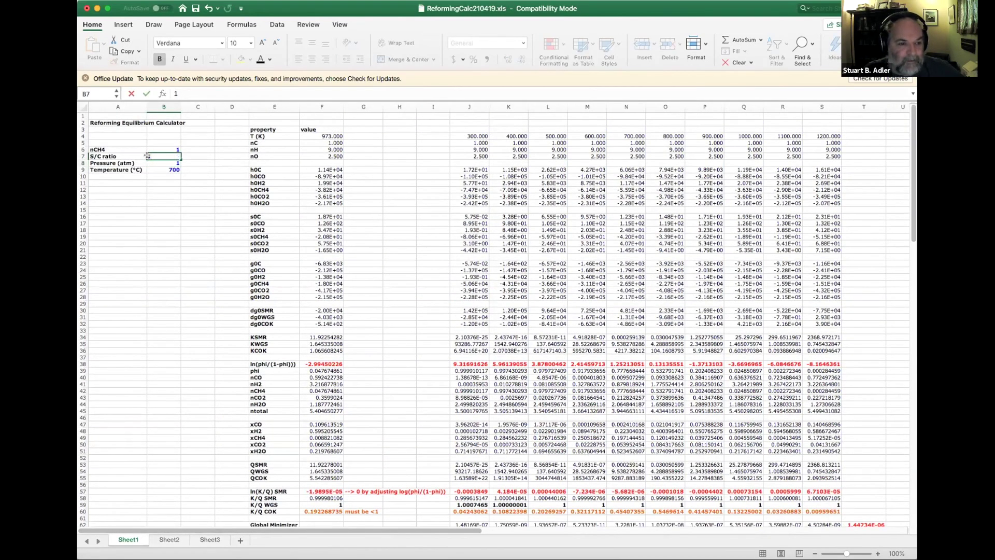
pyautogui.press('Return')
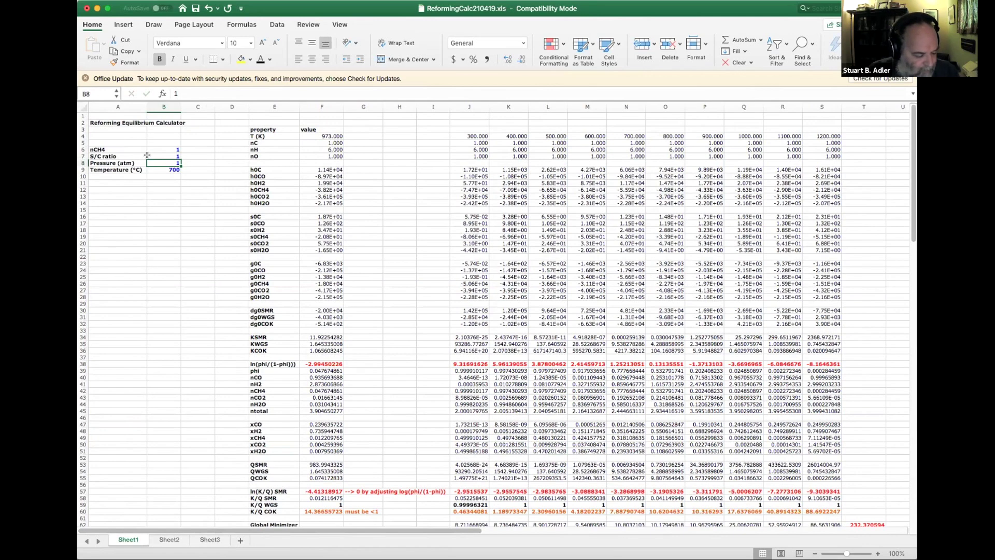
pyautogui.hscroll(10, 830, 433)
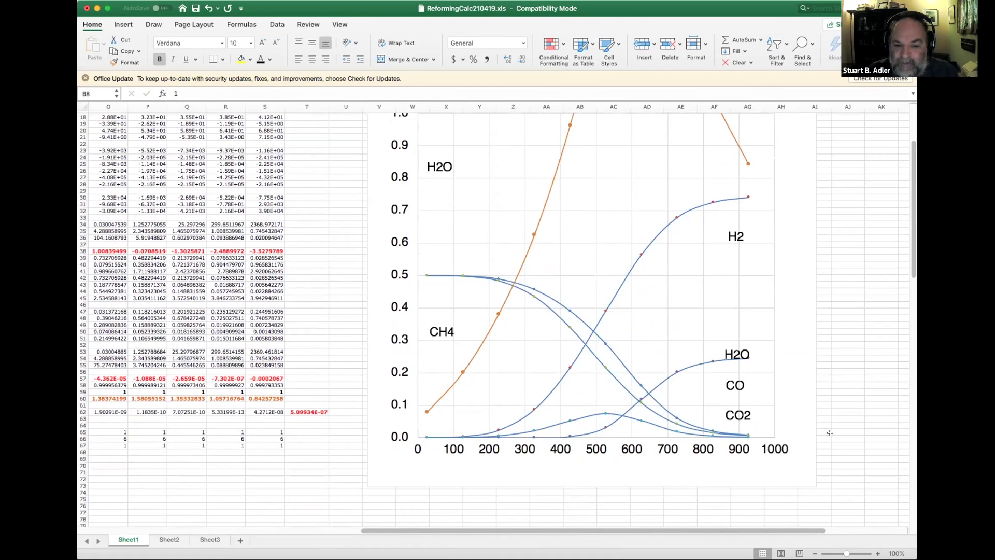
pyautogui.scroll(2, 830, 432)
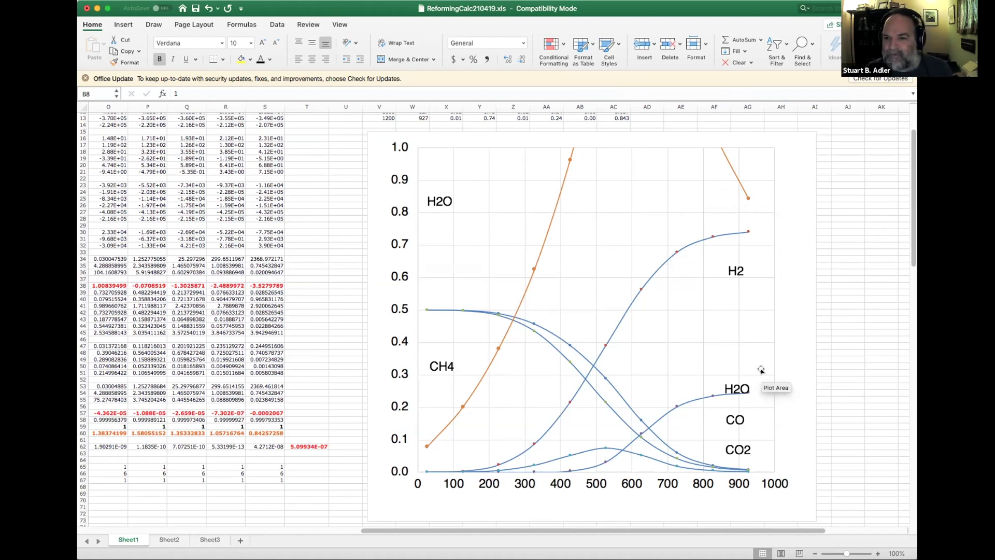
# Step: Try an S/C ratio of 2 in cell B7
pyautogui.hscroll(-10, 270, 290)
pyautogui.scroll(3, 269, 291)
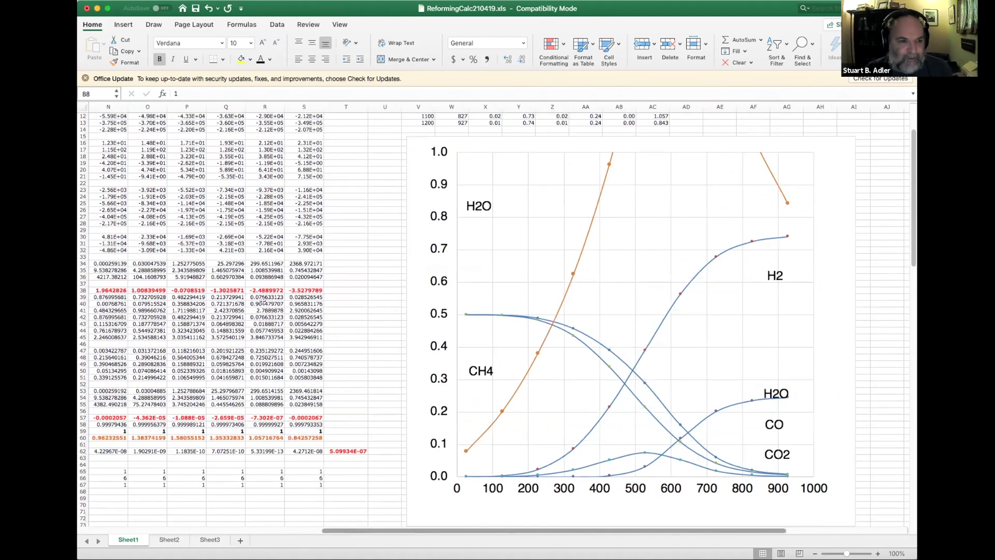
pyautogui.scroll(3, 193, 182)
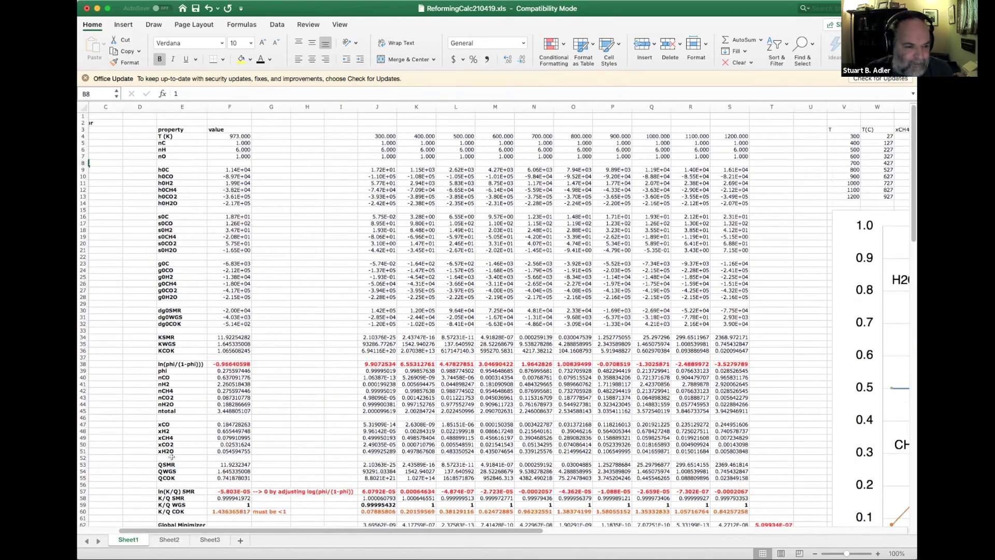
pyautogui.hscroll(-2, 171, 148)
pyautogui.click(160, 155)
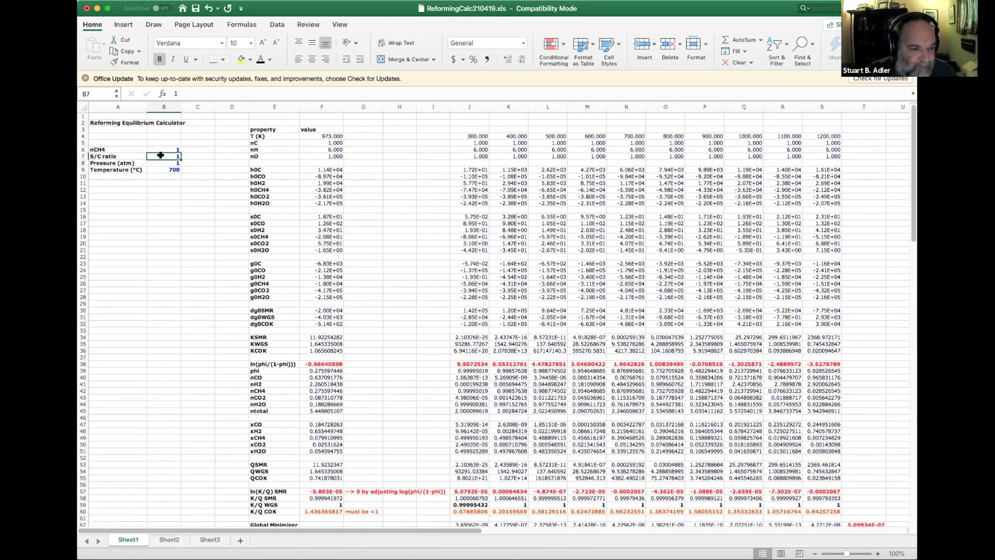
pyautogui.write('2')
pyautogui.press('Return')
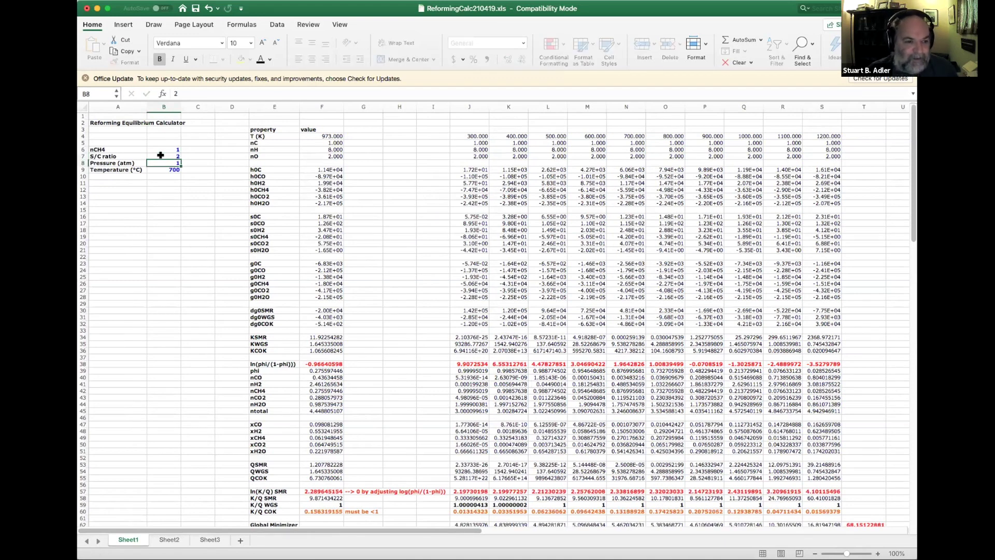
# Step: Replace the S/C ratio with 1.5
pyautogui.press('Up')
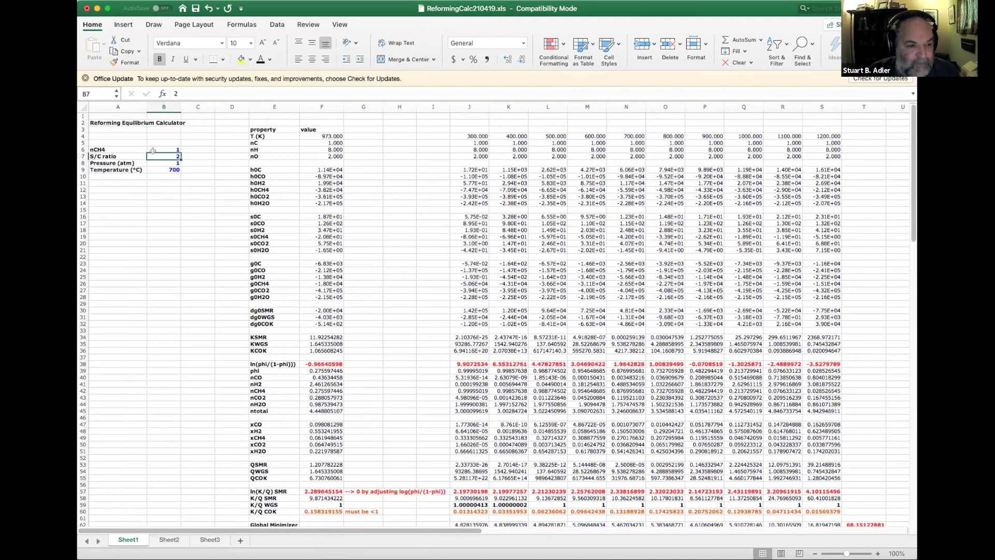
pyautogui.moveTo(476, 532); pyautogui.dragTo(191, 522)
pyautogui.write('1.5')
pyautogui.press('Return')
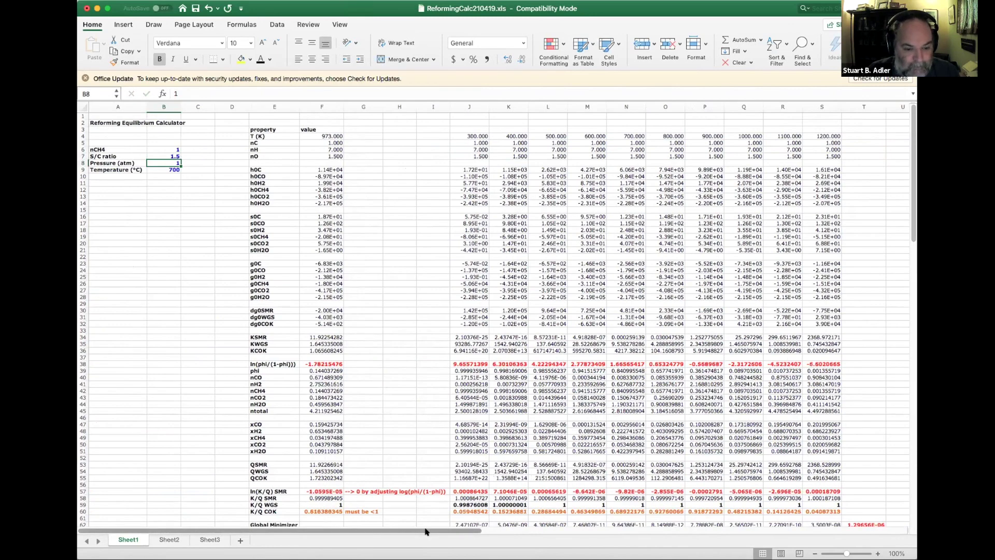
pyautogui.moveTo(425, 531); pyautogui.dragTo(695, 532)
pyautogui.scroll(-3, 753, 443)
pyautogui.scroll(-3, 753, 444)
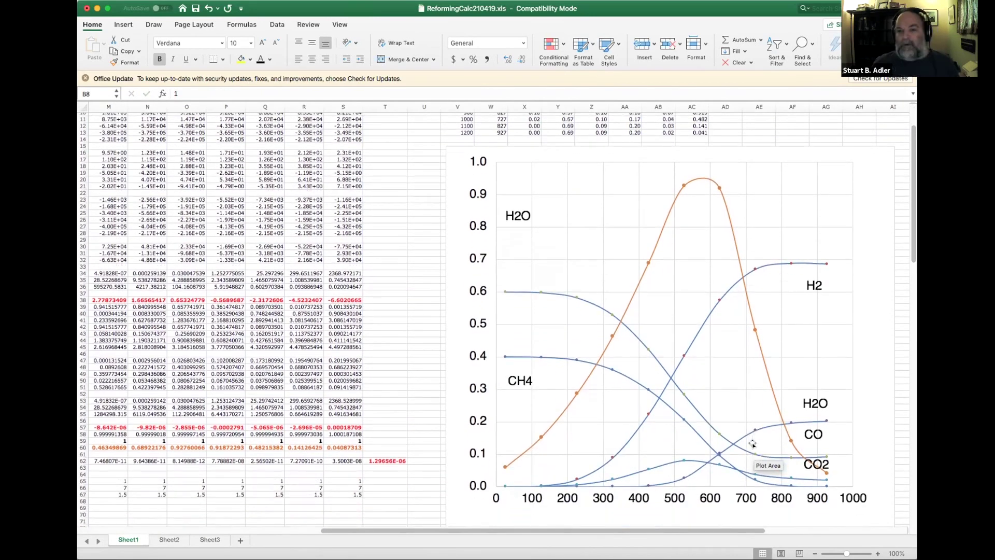